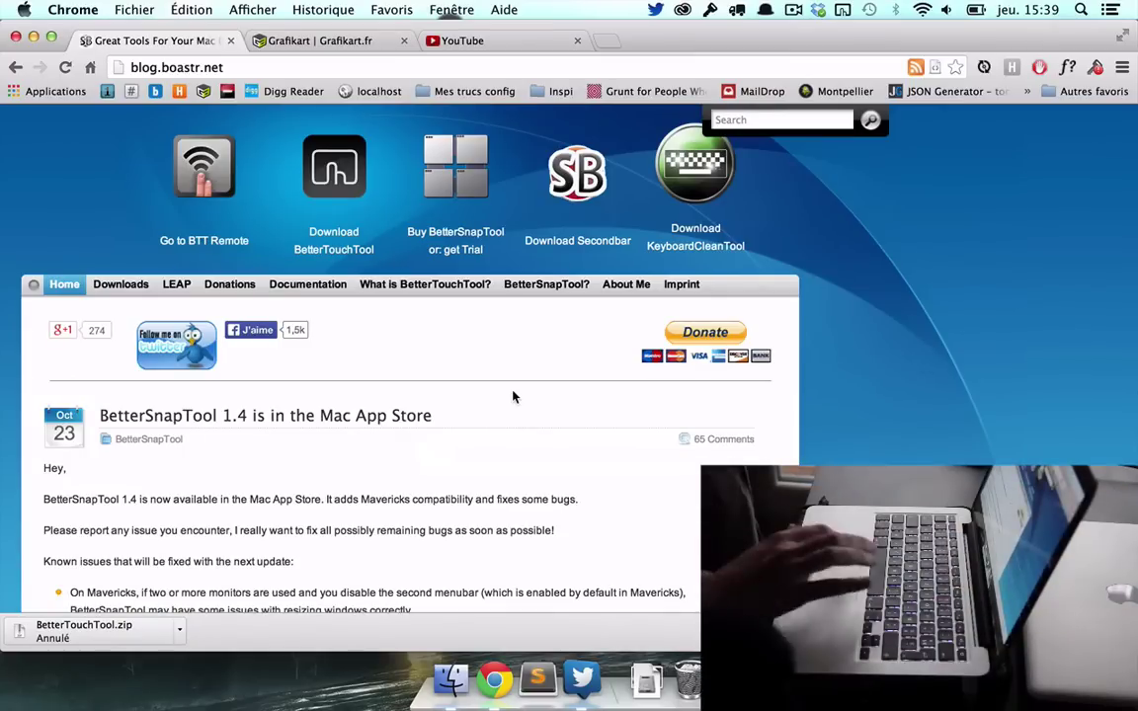
# Bring up the home folder in Finder, return to Chrome and scroll through the blog.boastr.net page.
pyautogui.click(450, 679)
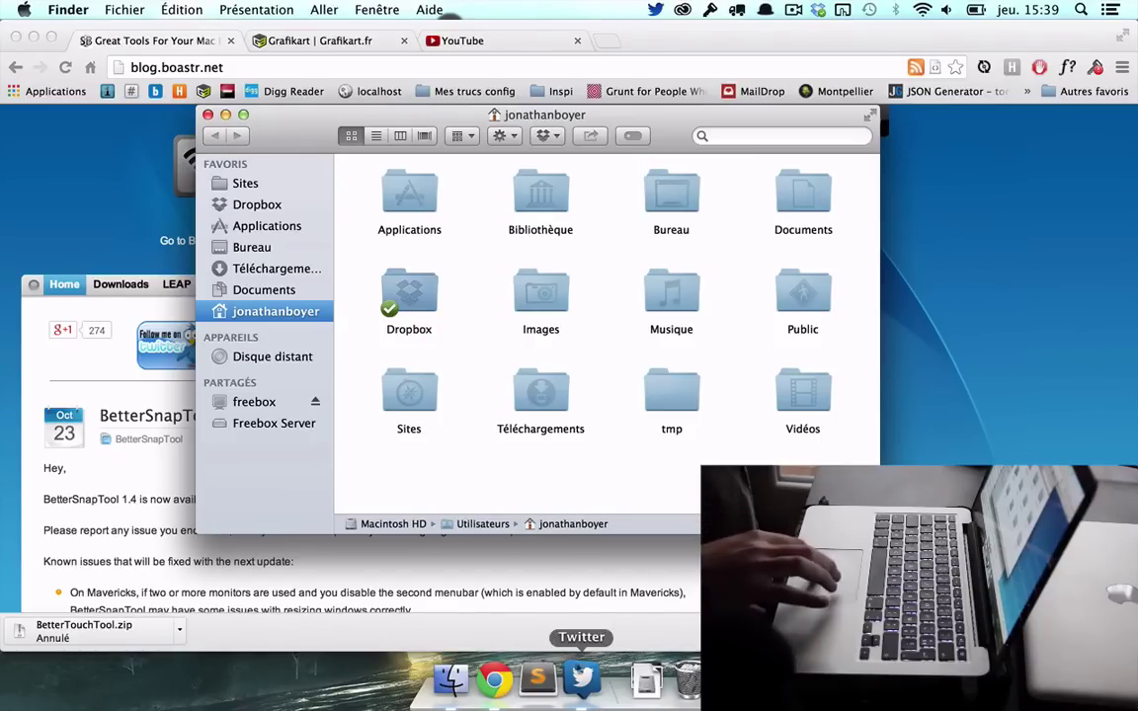
pyautogui.click(563, 603)
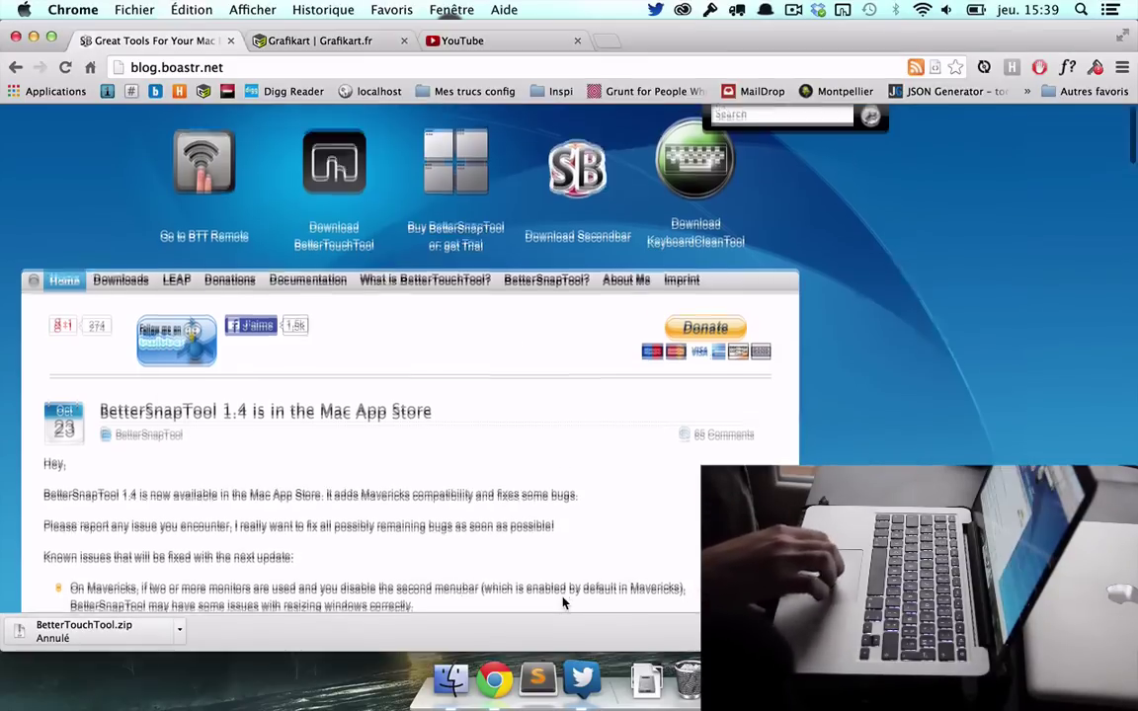
pyautogui.scroll(-5, 563, 602)
pyautogui.scroll(3, 563, 603)
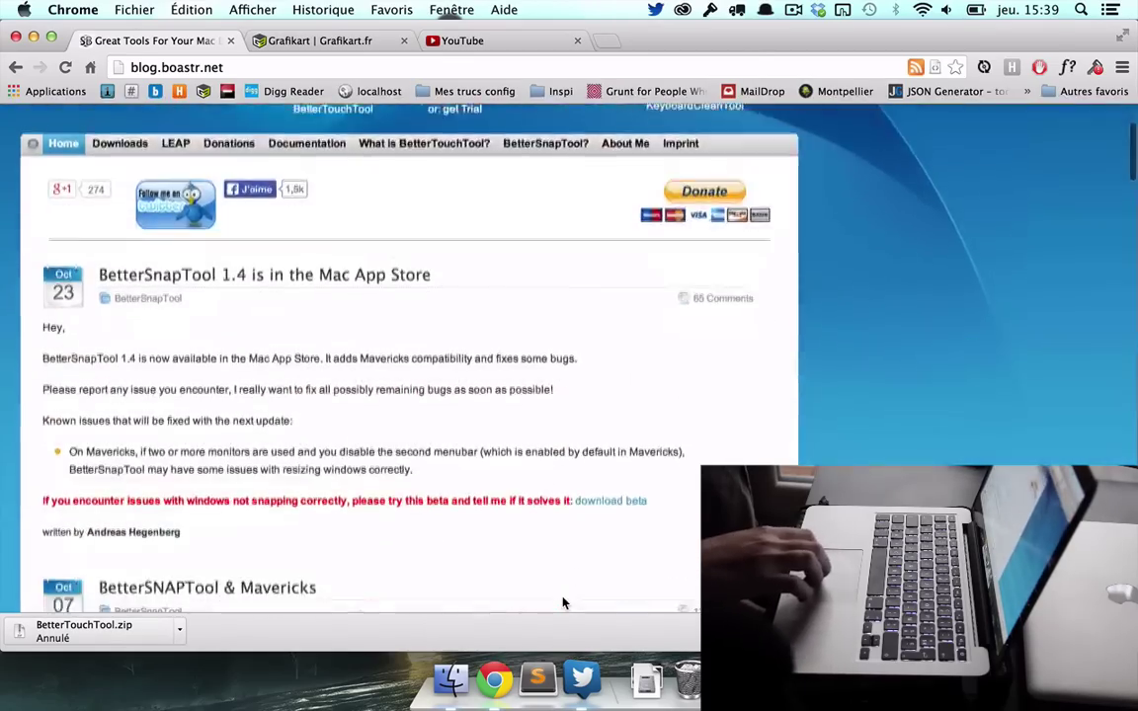
pyautogui.scroll(-10, 563, 603)
pyautogui.scroll(6, 564, 602)
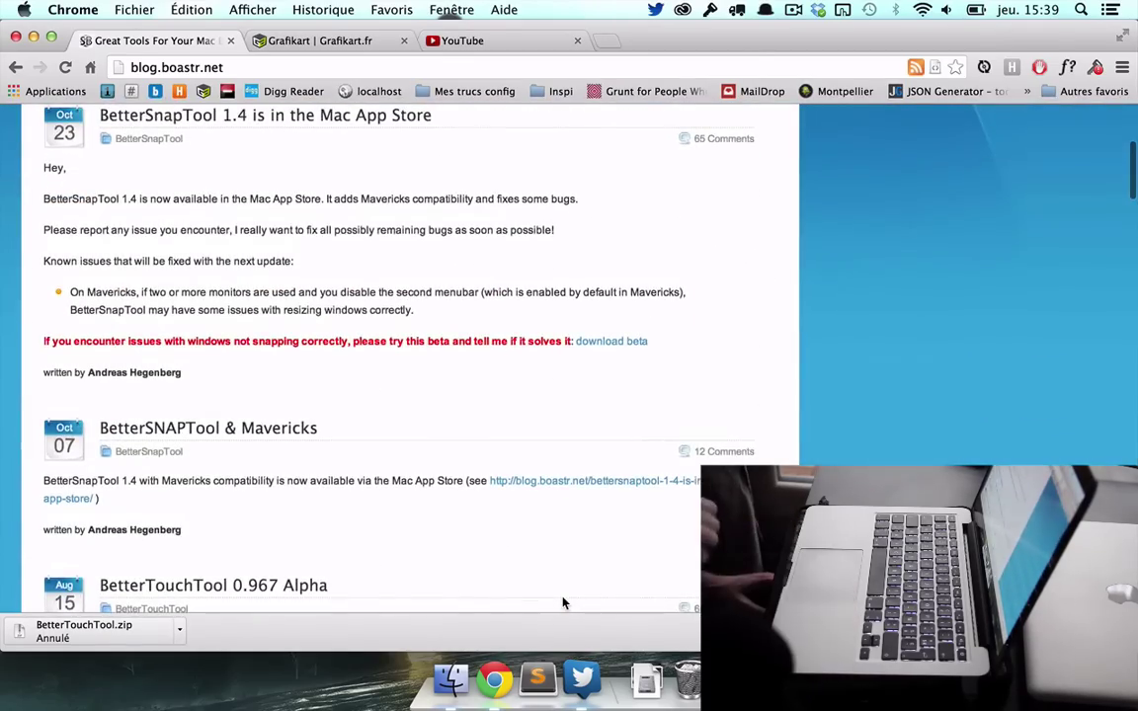
# Switch to Finder and try the window overviews: show the desktop, Mission Control and App Exposé, ending on the home folder window.
pyautogui.click(453, 678)
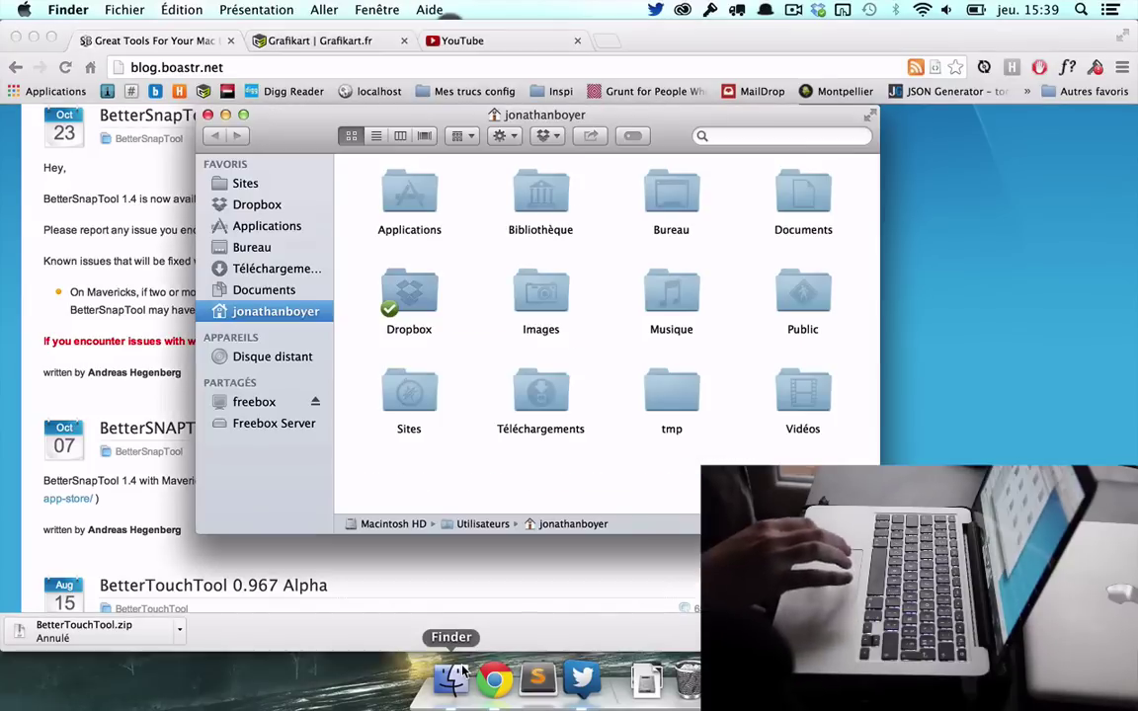
pyautogui.press('F11')
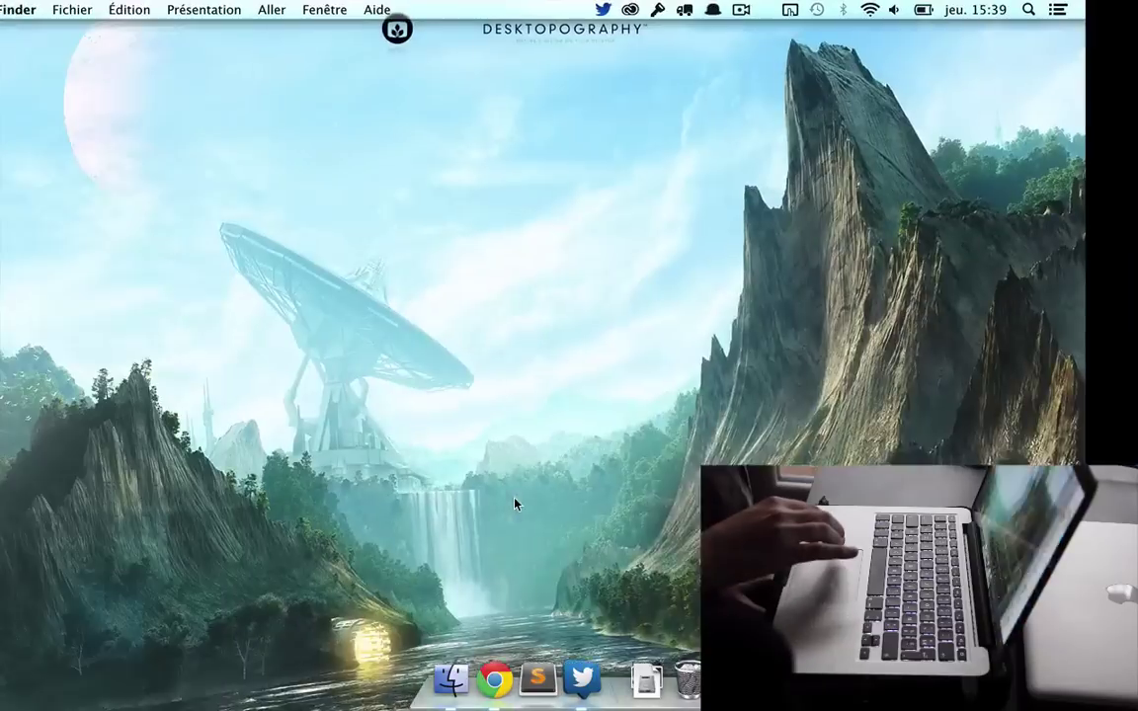
pyautogui.press('F11')
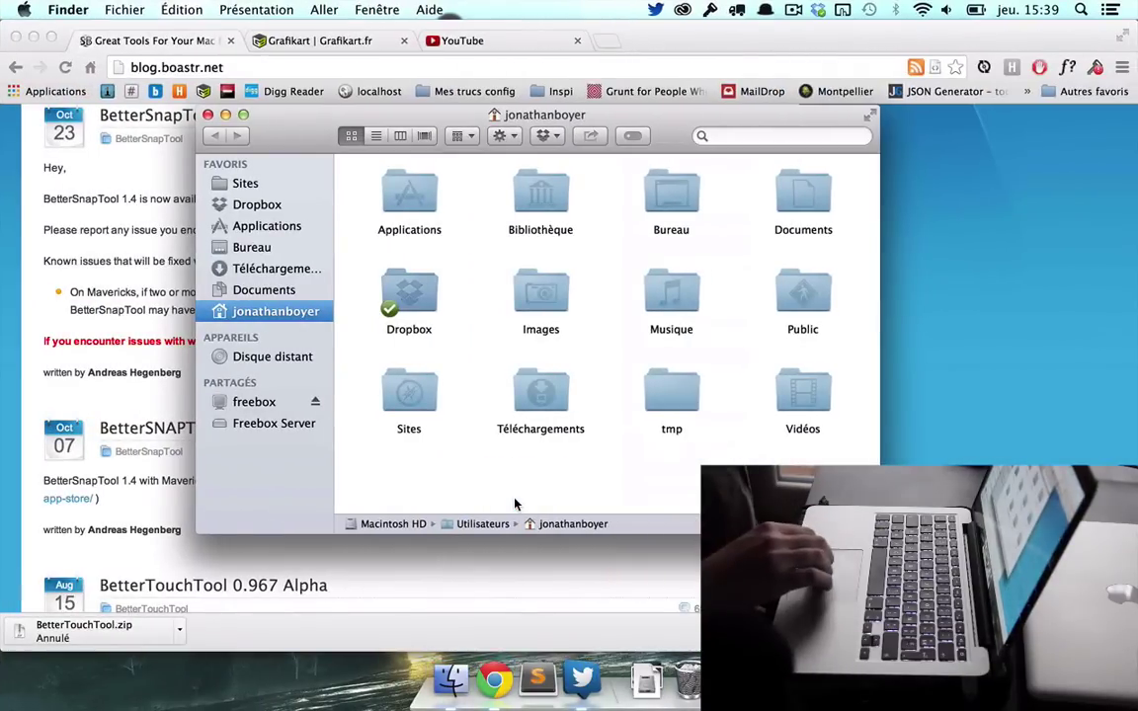
pyautogui.hotkey('ctrl', 'Up')
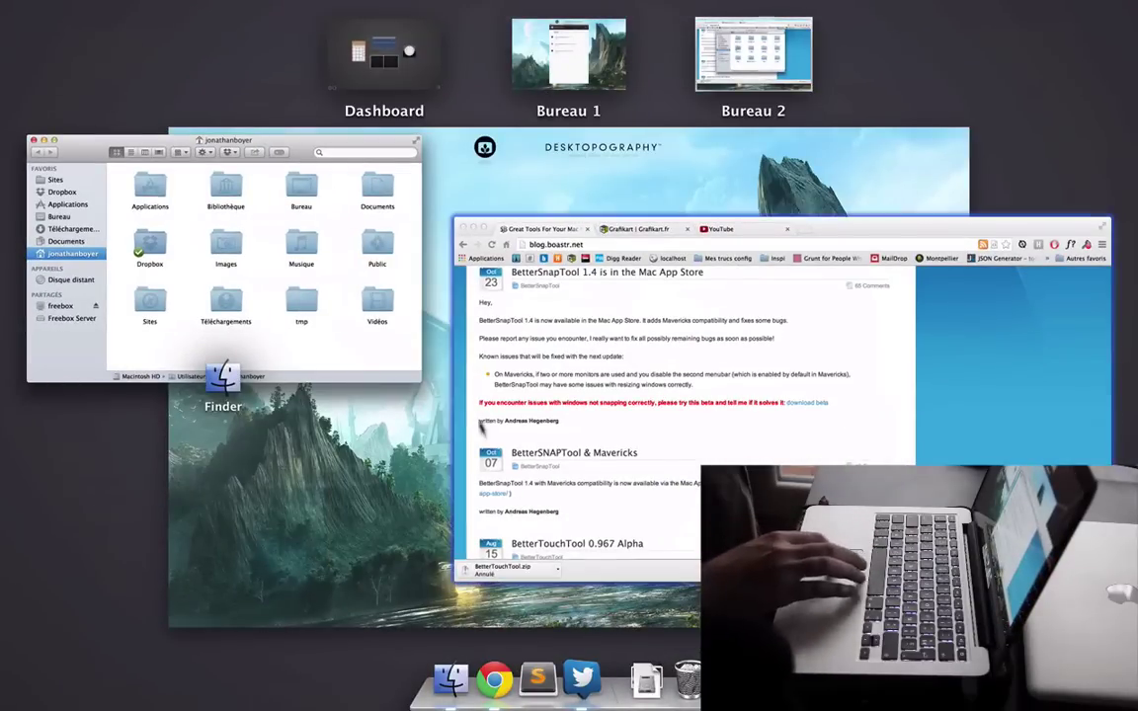
pyautogui.hotkey('ctrl', 'Up')
pyautogui.hotkey('ctrl', 'Down')
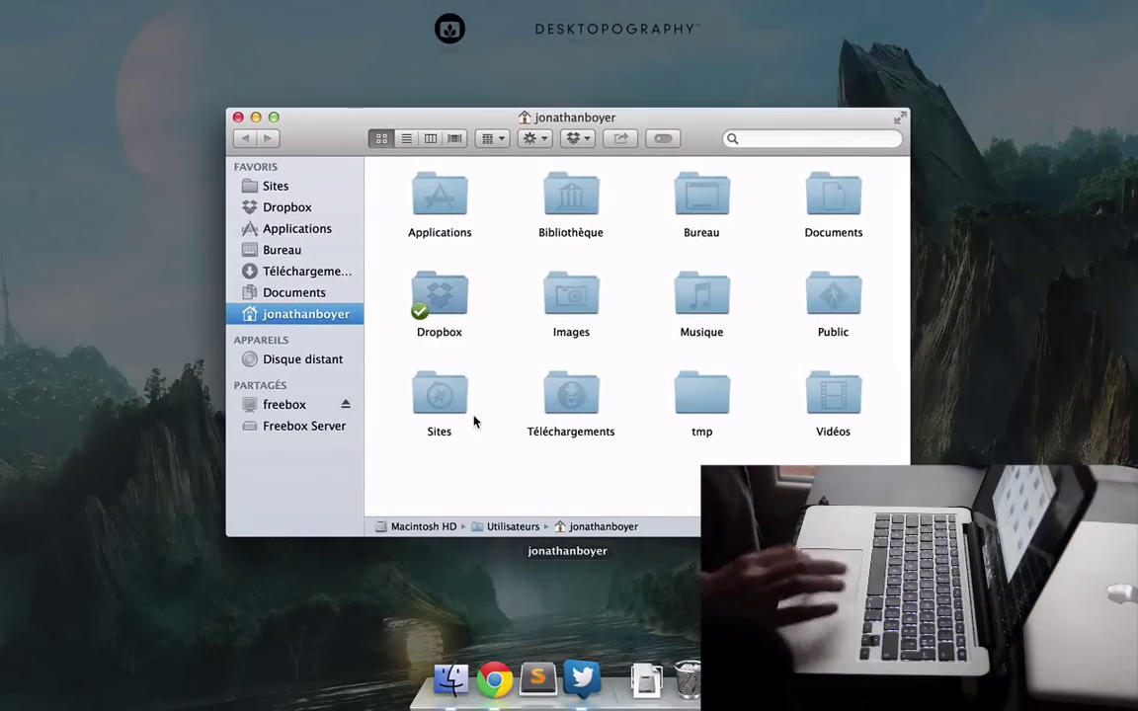
pyautogui.click(502, 391)
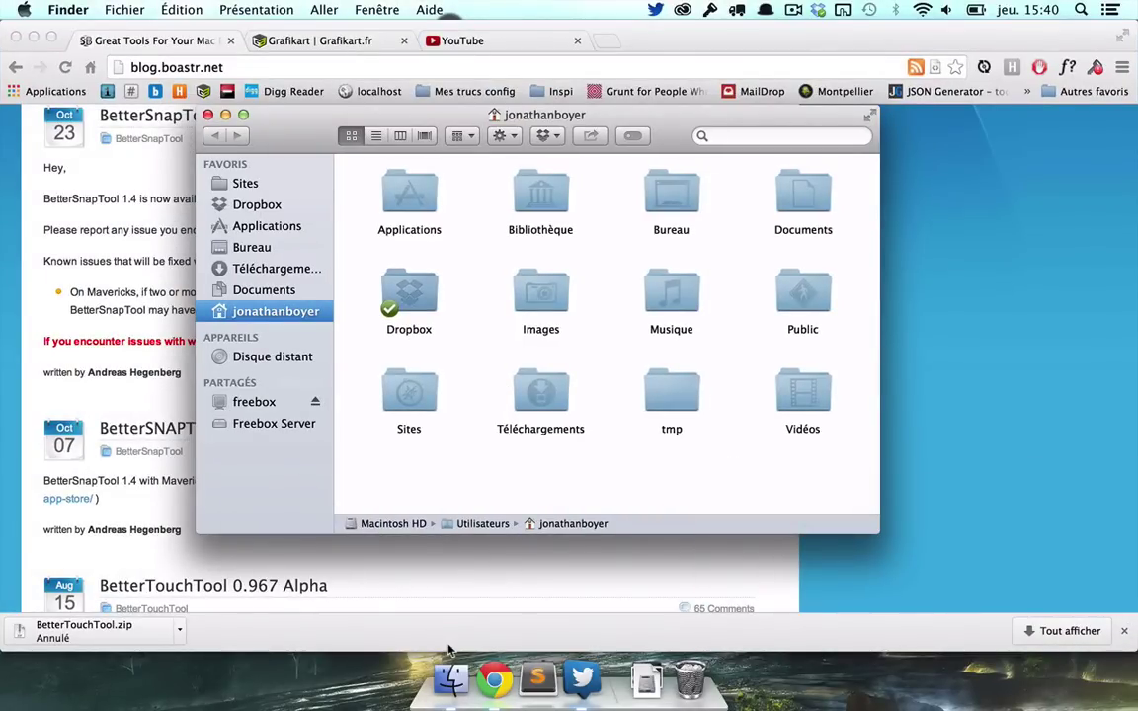
# Open the Trackpad settings in Préférences Système and review the extra gestures, scroll and zoom, and point and click options.
pyautogui.hotkey('alt', 'space')
pyautogui.write('préf')
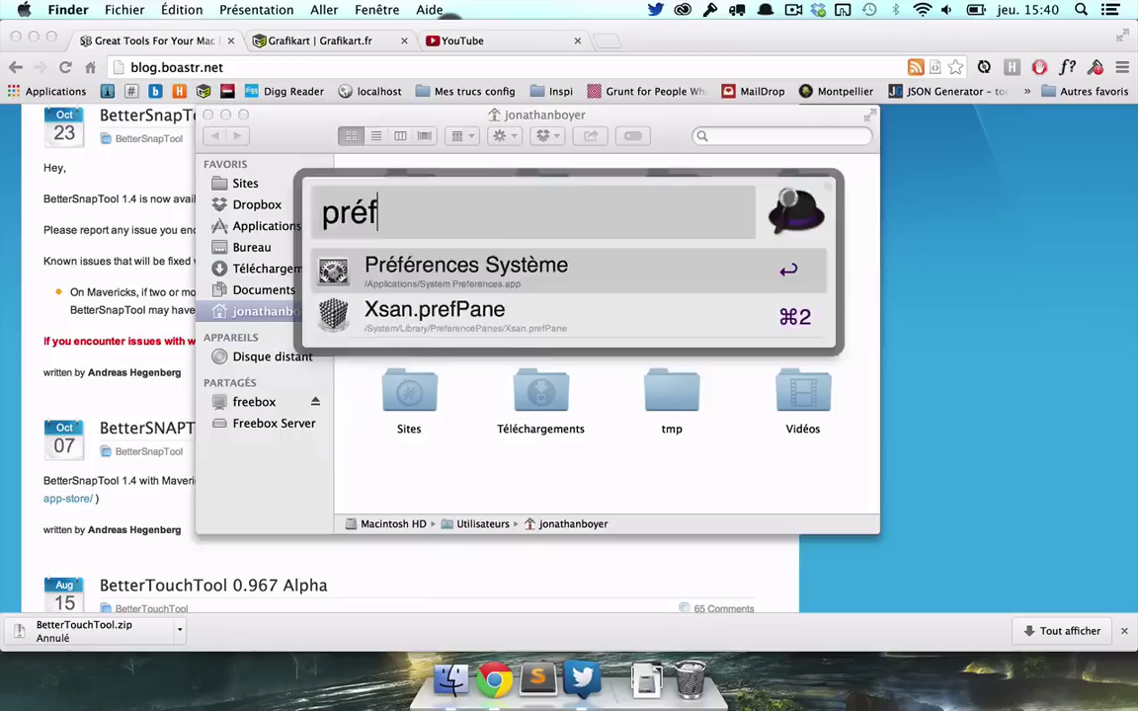
pyautogui.press('Return')
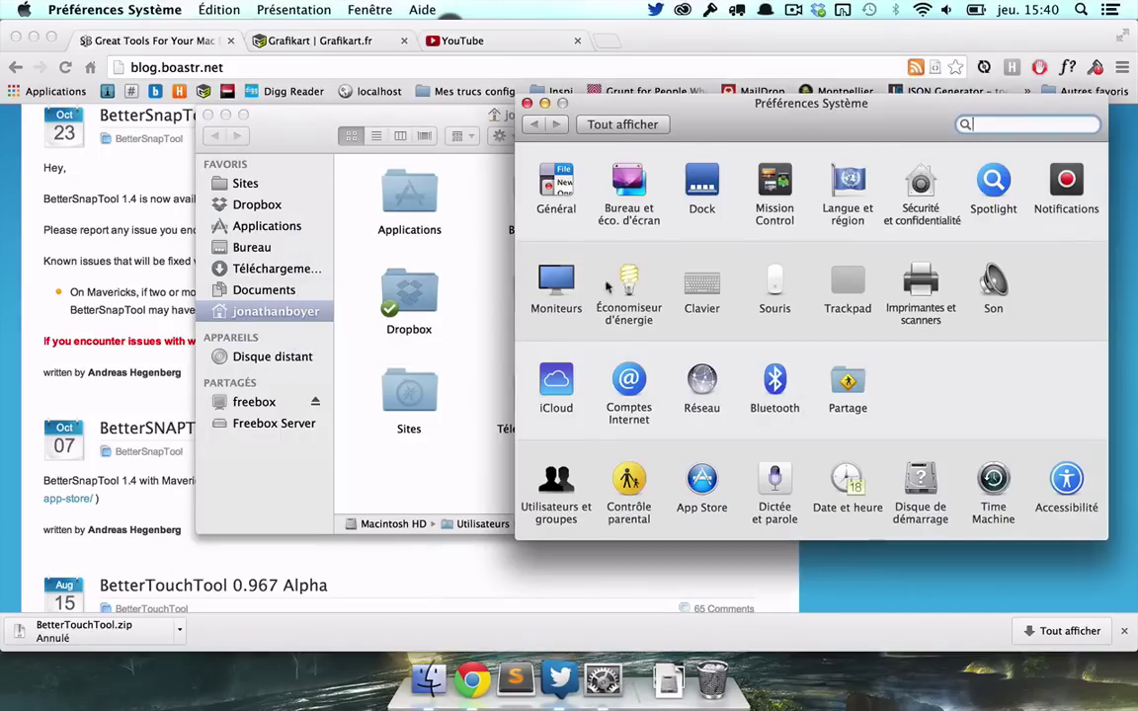
pyautogui.click(847, 280)
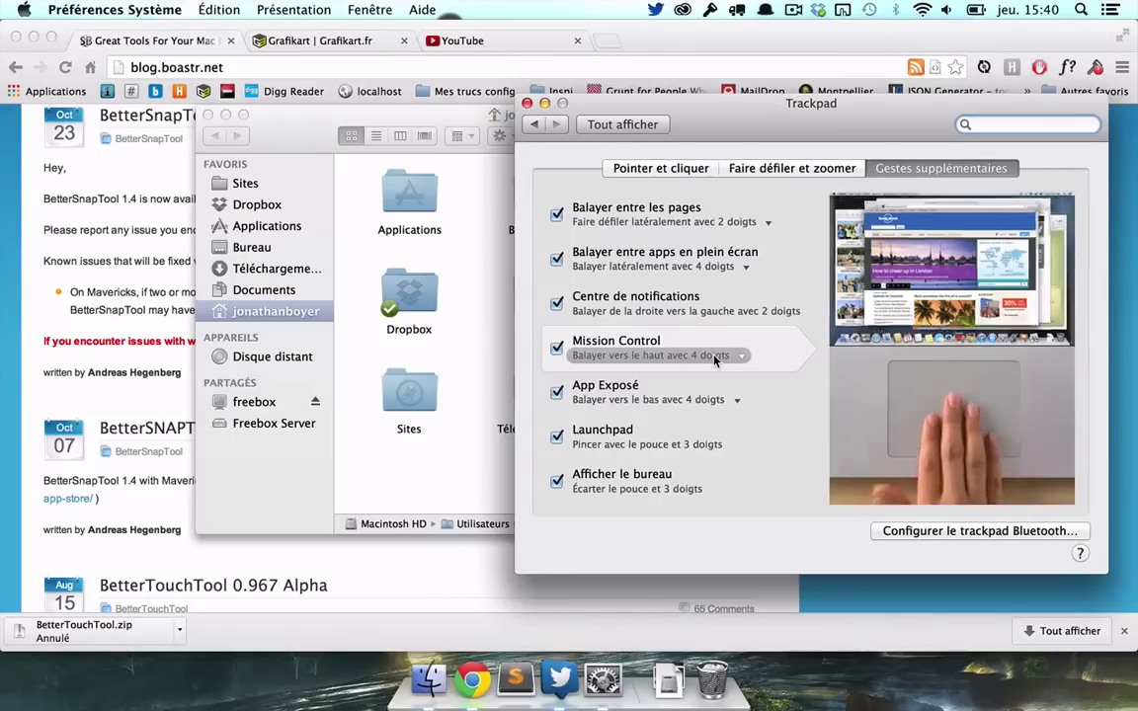
pyautogui.click(788, 172)
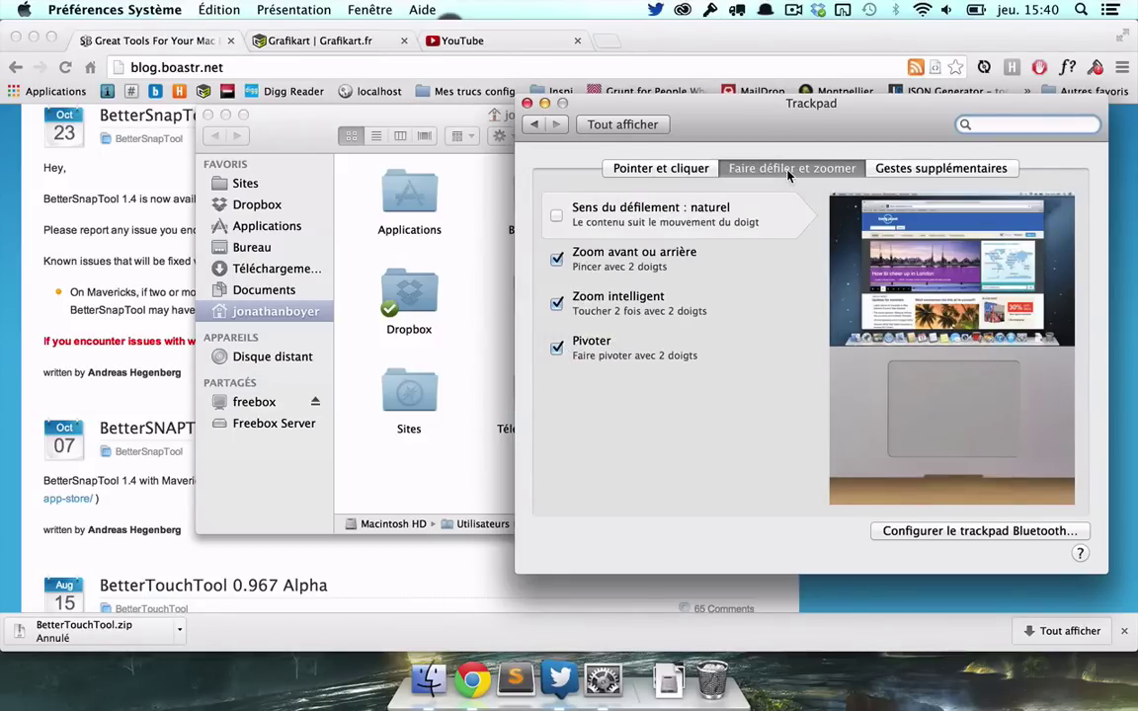
pyautogui.click(680, 169)
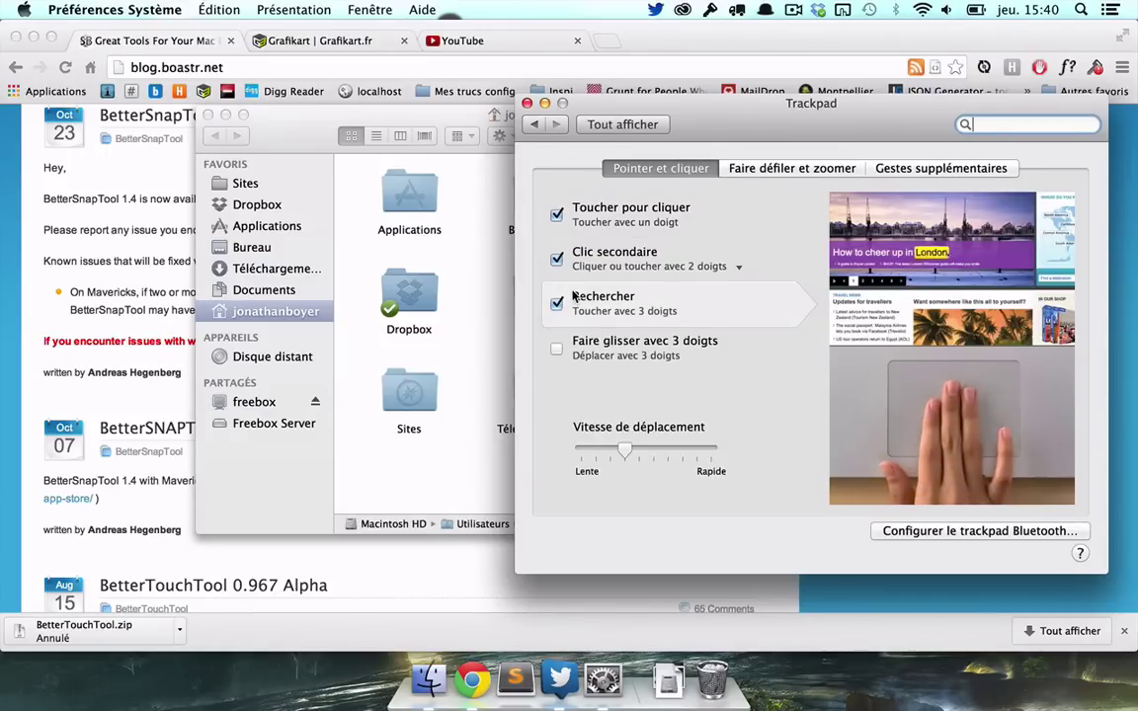
# Open the BetterTouchTool preferences and display the trackpad gestures for Global and for Google Chrome.
pyautogui.click(120, 255)
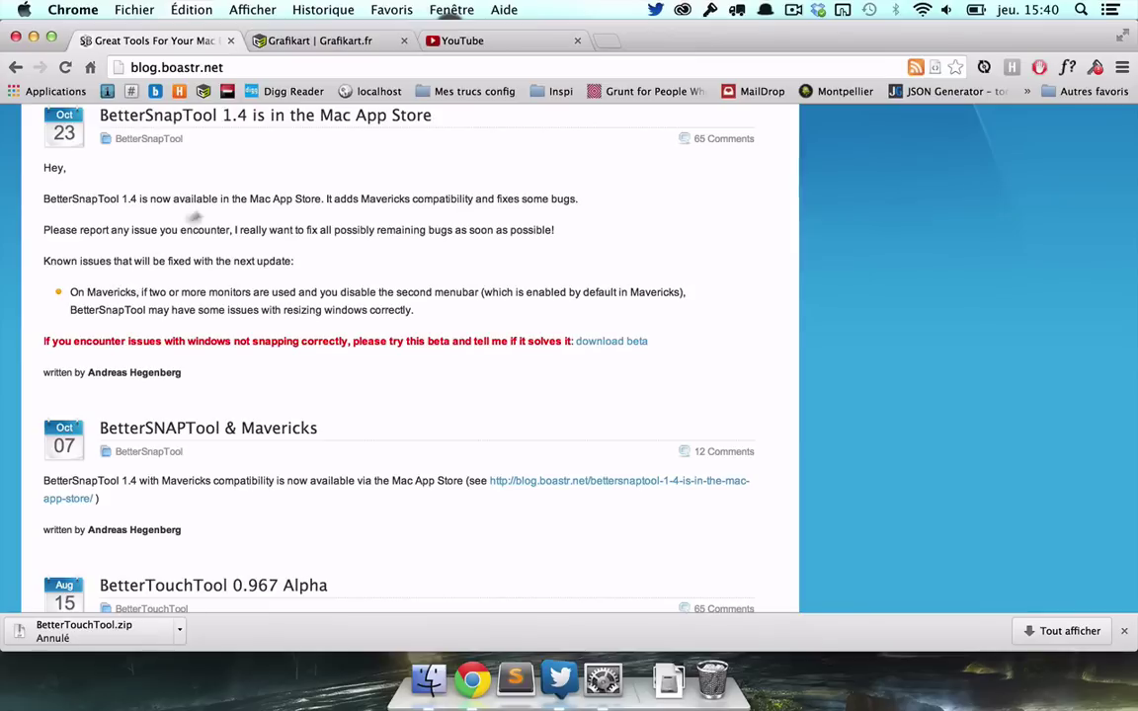
pyautogui.click(843, 9)
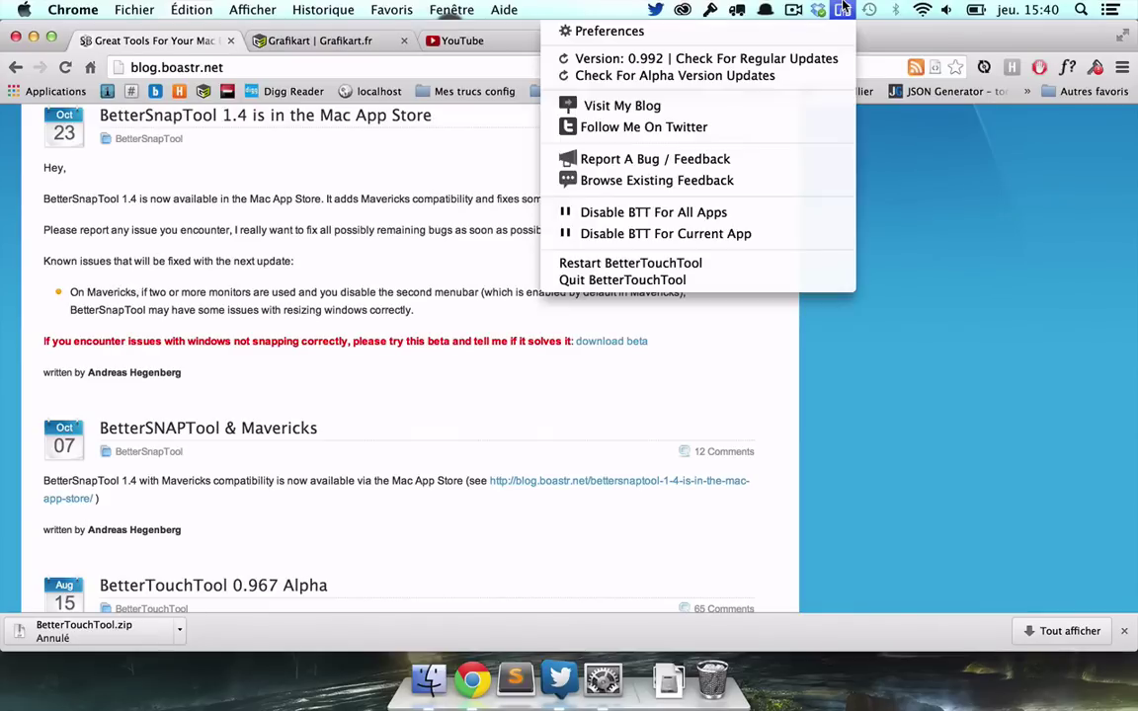
pyautogui.click(785, 31)
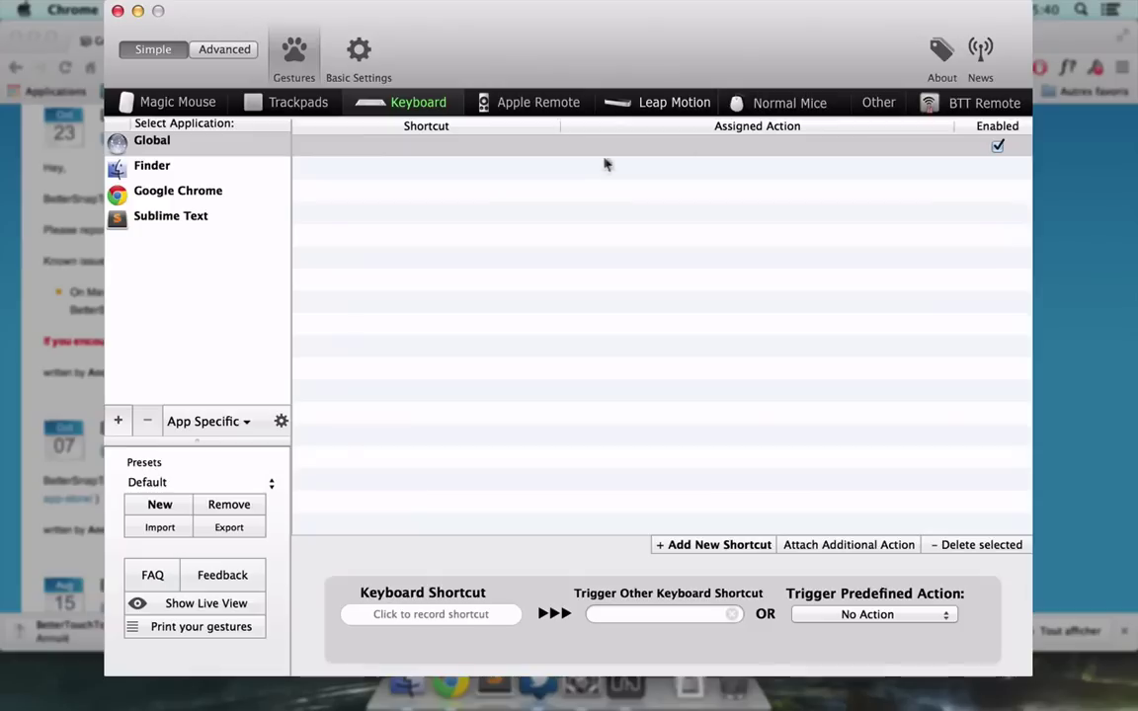
pyautogui.click(307, 104)
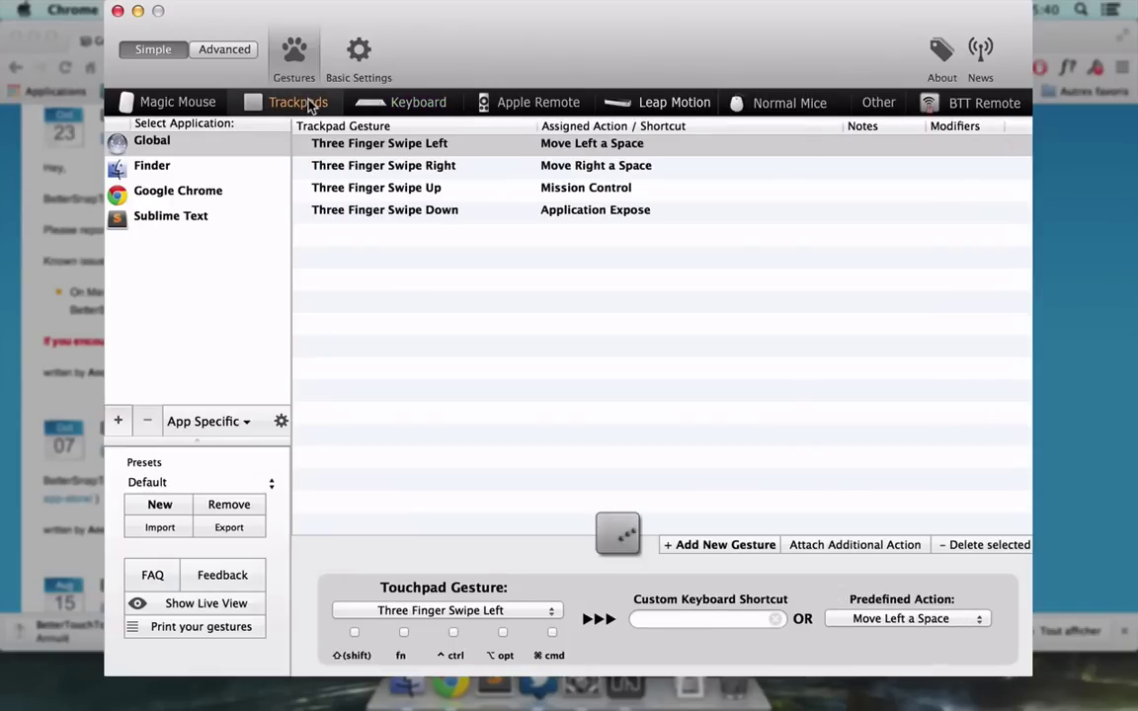
pyautogui.click(184, 148)
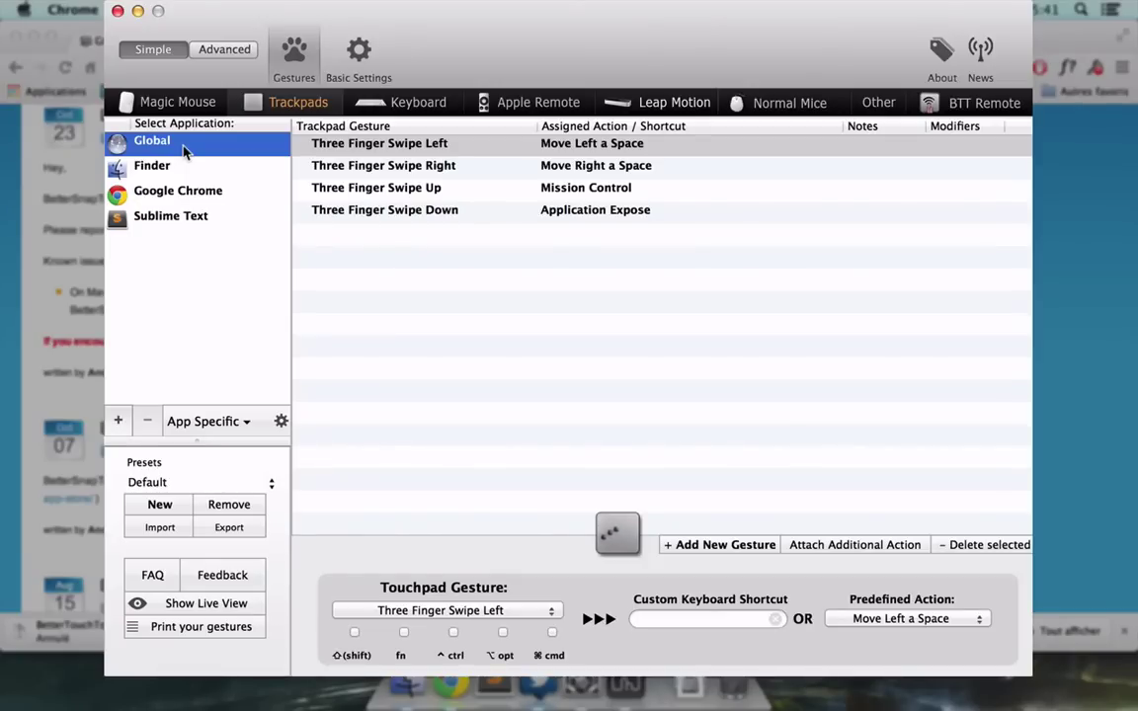
pyautogui.click(161, 193)
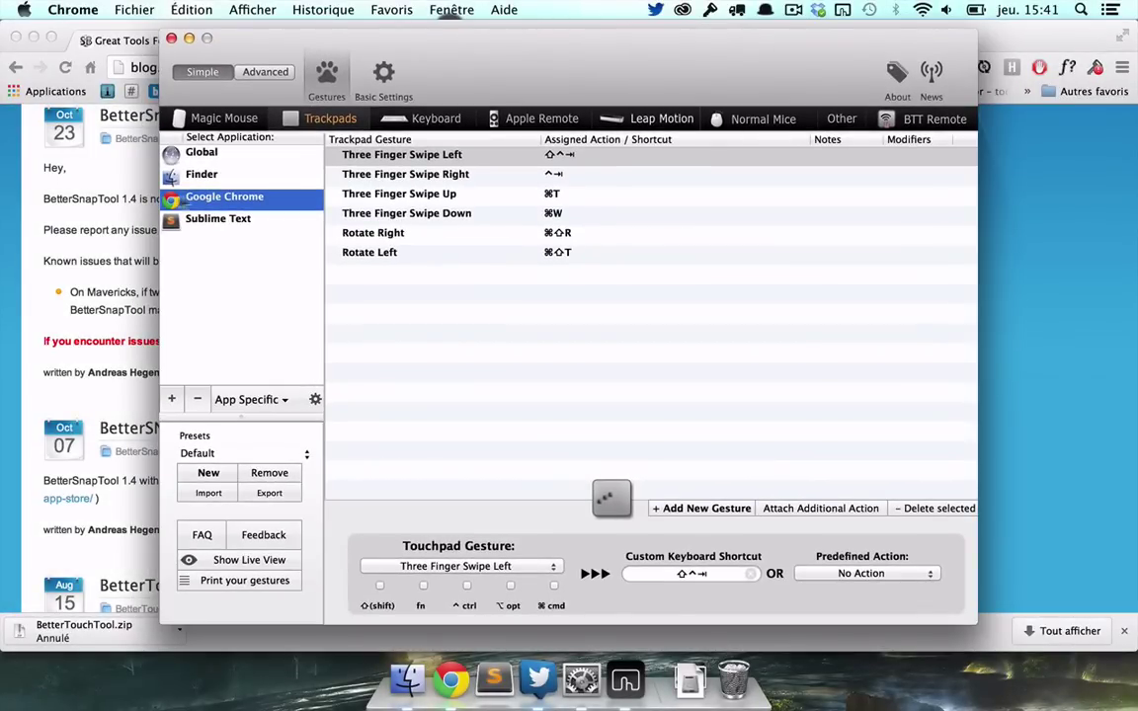
# In Chrome, cycle through the open tabs in both directions, and close and reopen the blog.boastr.net tab.
pyautogui.click(33, 204)
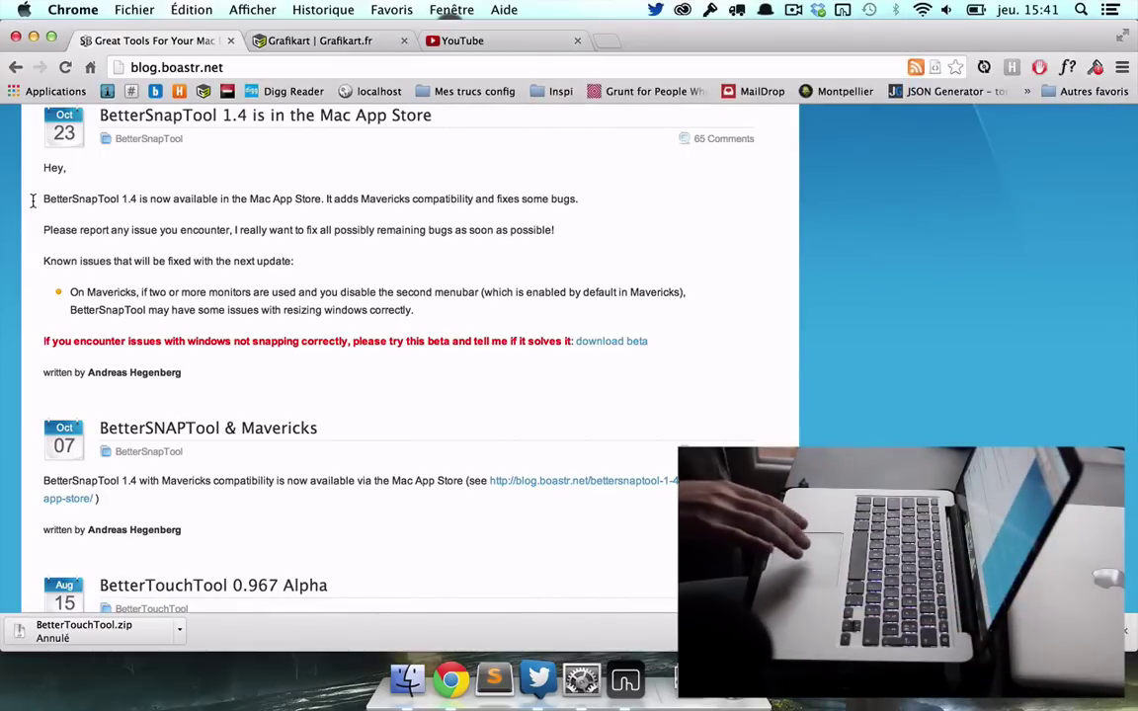
pyautogui.hotkey('ctrl', 'Tab')
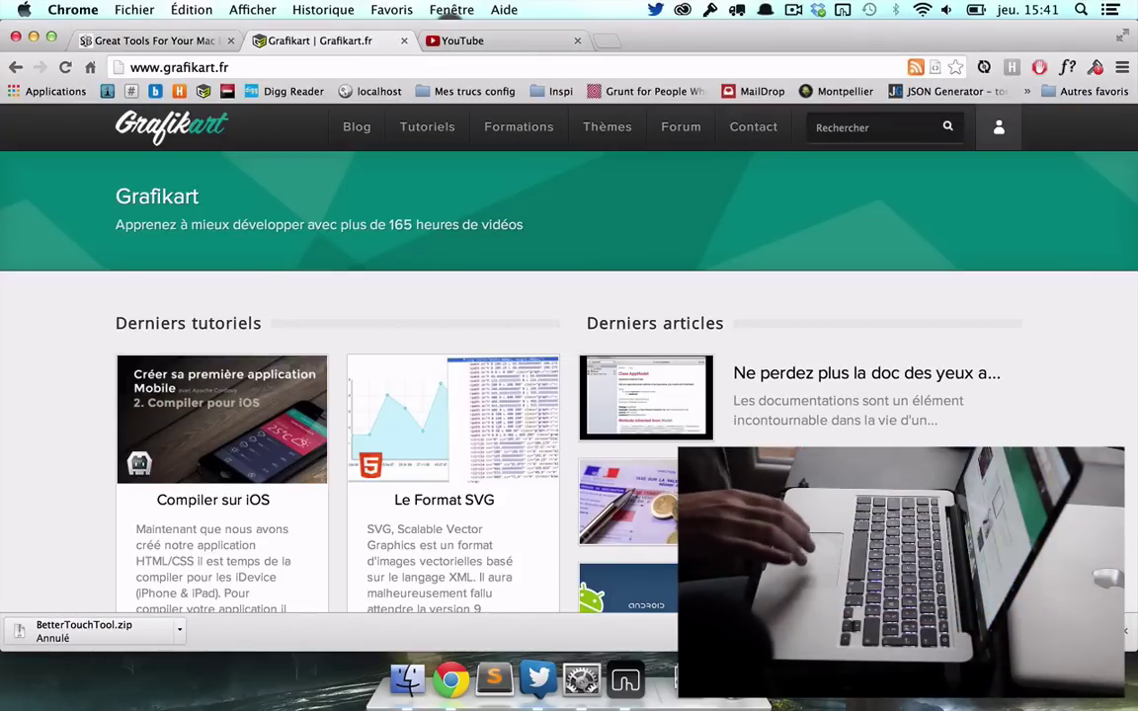
pyautogui.hotkey('ctrl', 'Tab')
pyautogui.hotkey('ctrl', 'shift', 'Tab')
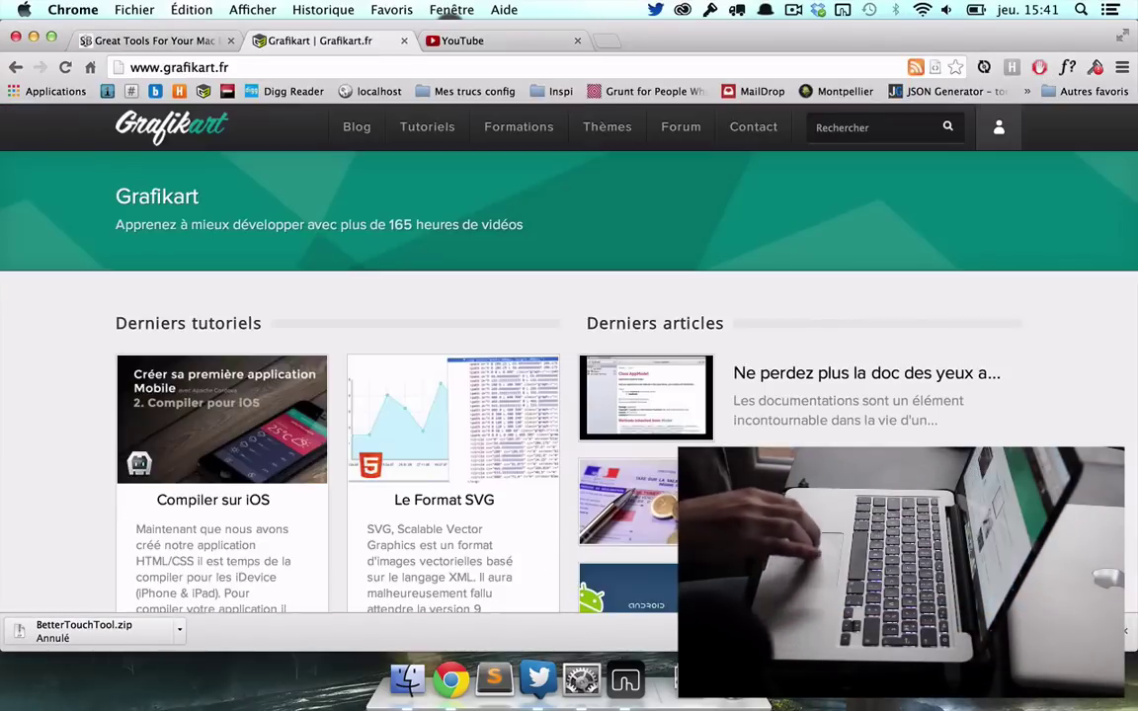
pyautogui.hotkey('ctrl', 'shift', 'Tab')
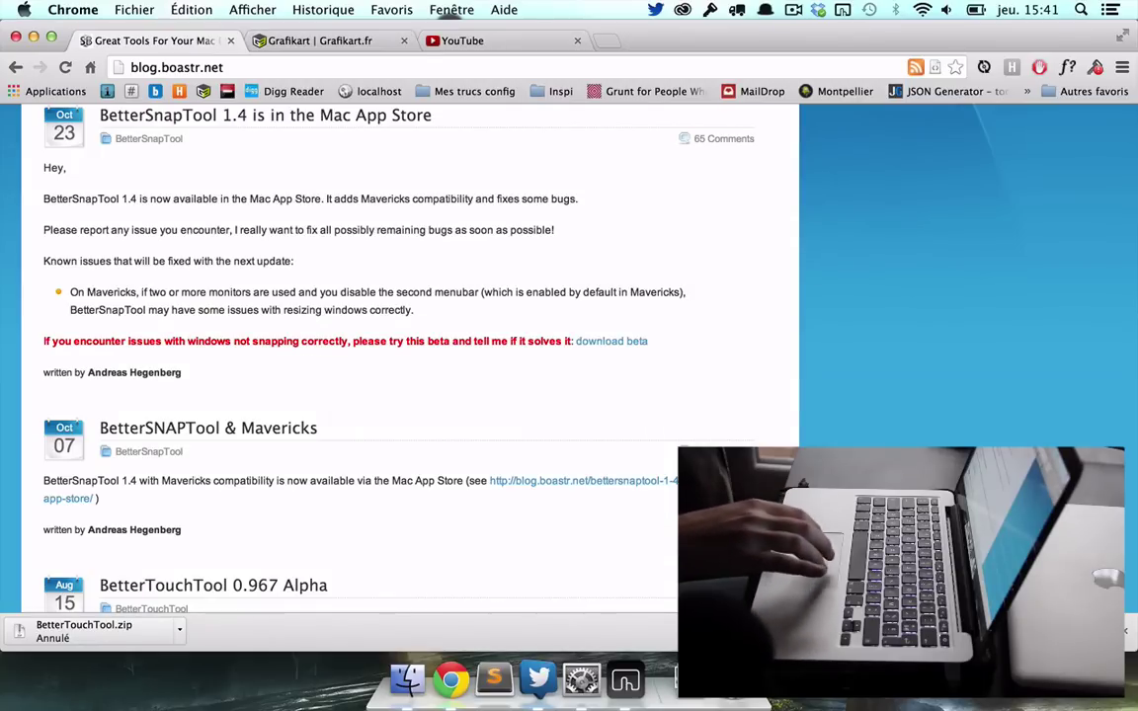
pyautogui.press('super+w')
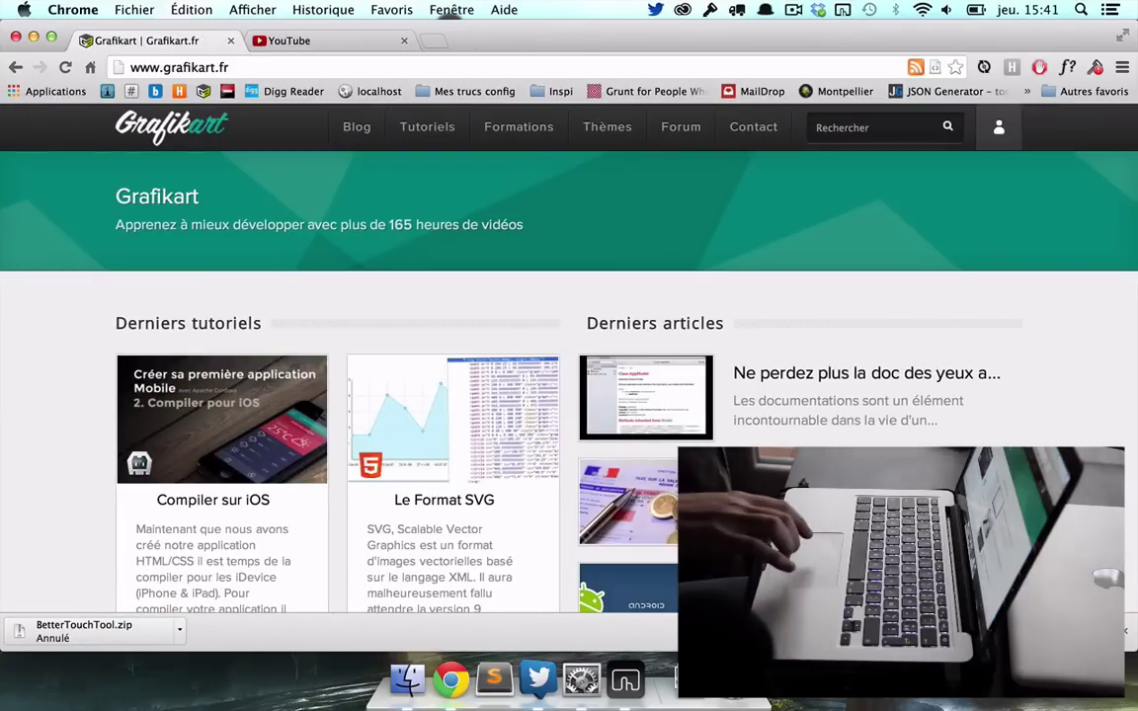
pyautogui.press('super+shift+t')
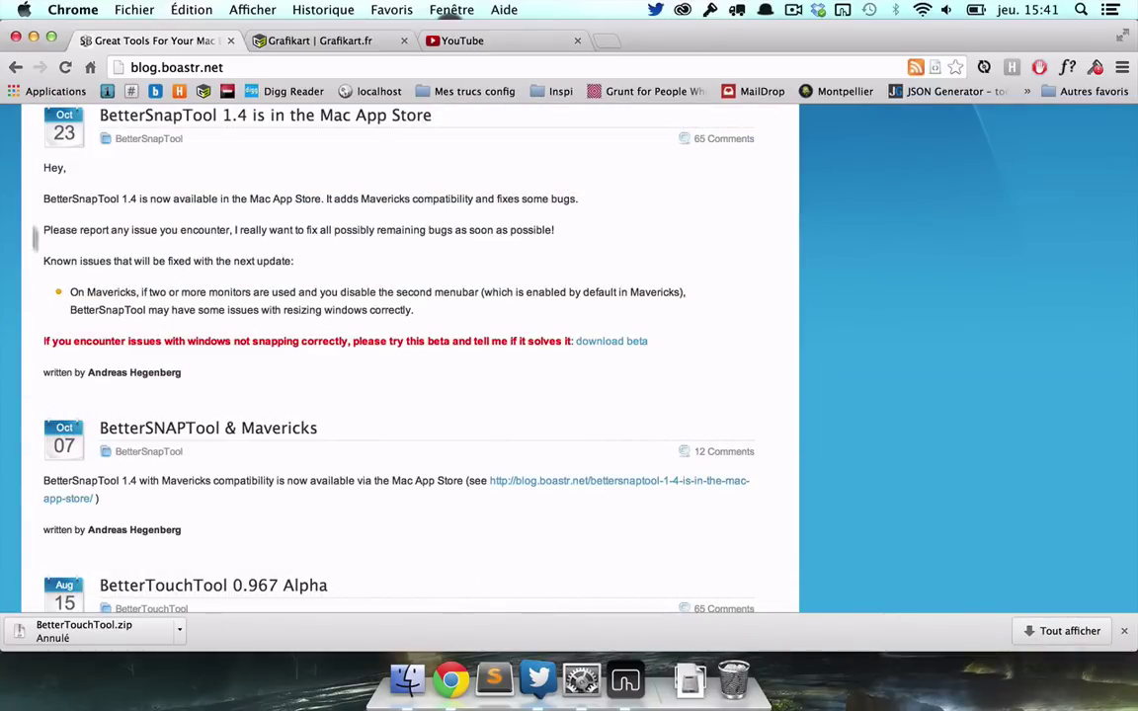
# In BetterTouchTool, add a new trackpad gesture entry for Google Chrome and expand the Three Finger Gestures choices for it.
pyautogui.click(625, 690)
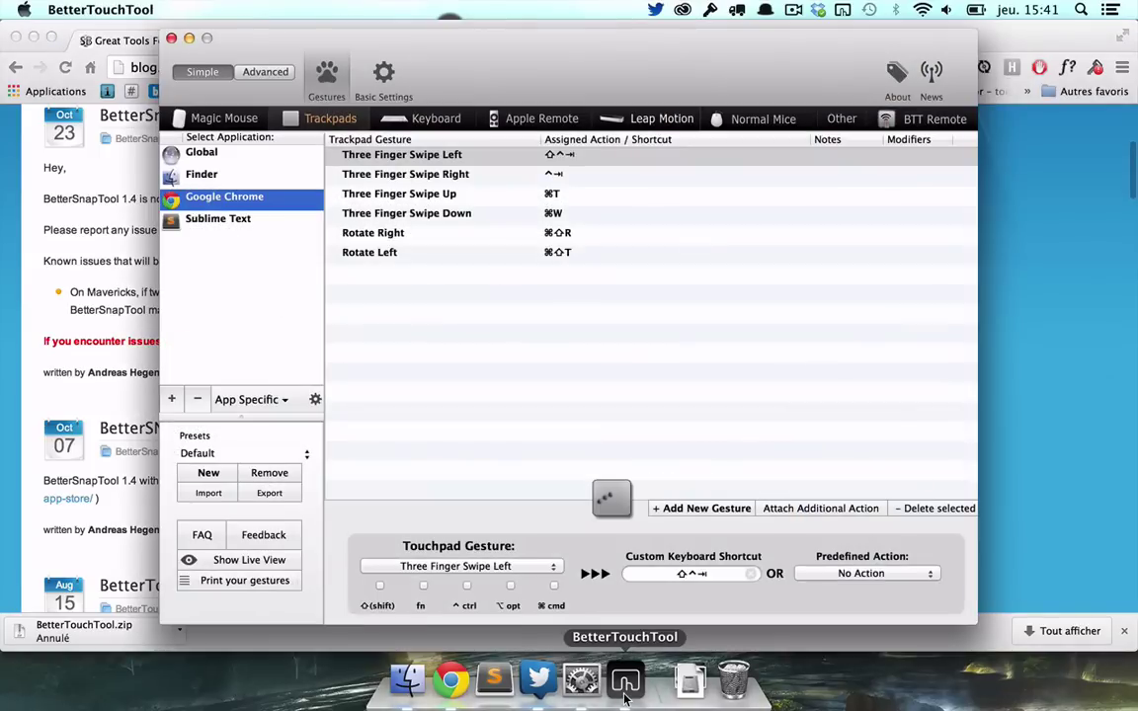
pyautogui.click(704, 509)
pyautogui.click(423, 280)
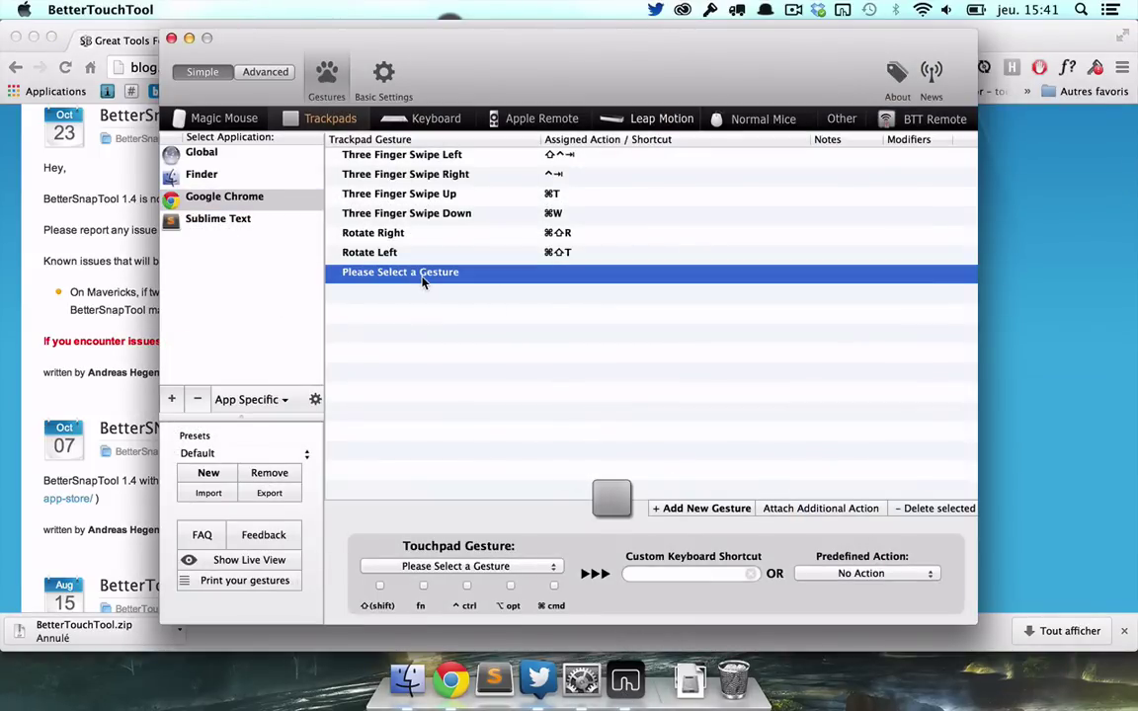
pyautogui.click(480, 569)
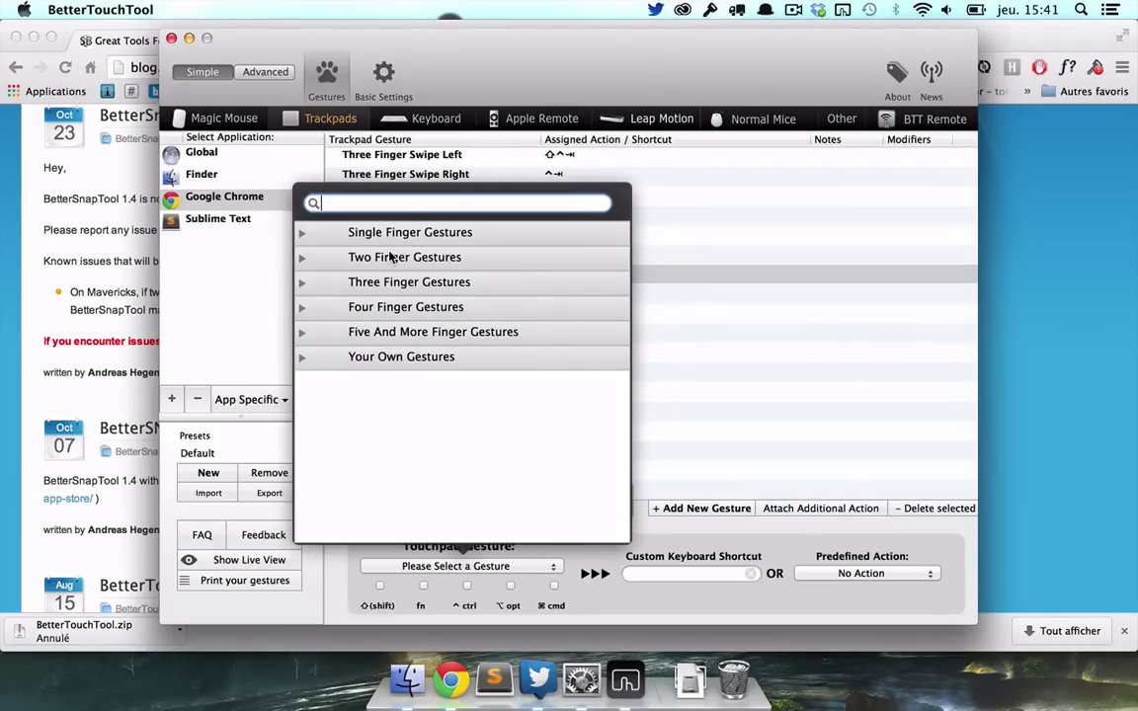
pyautogui.click(353, 282)
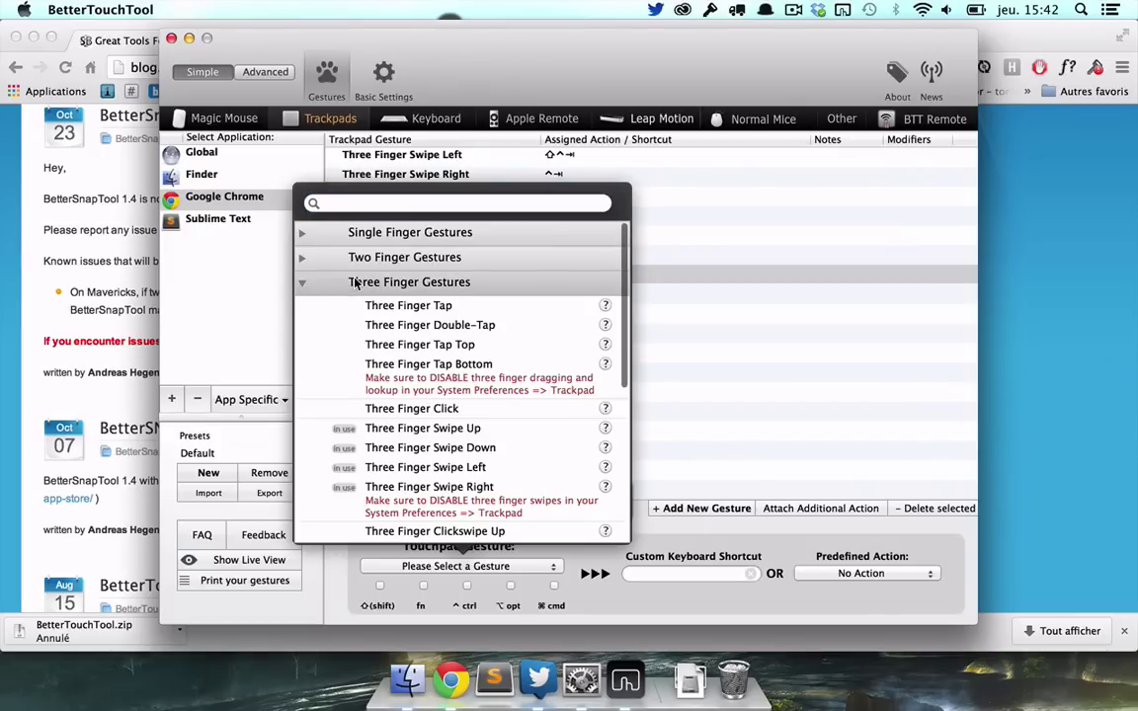
pyautogui.click(355, 284)
pyautogui.click(356, 283)
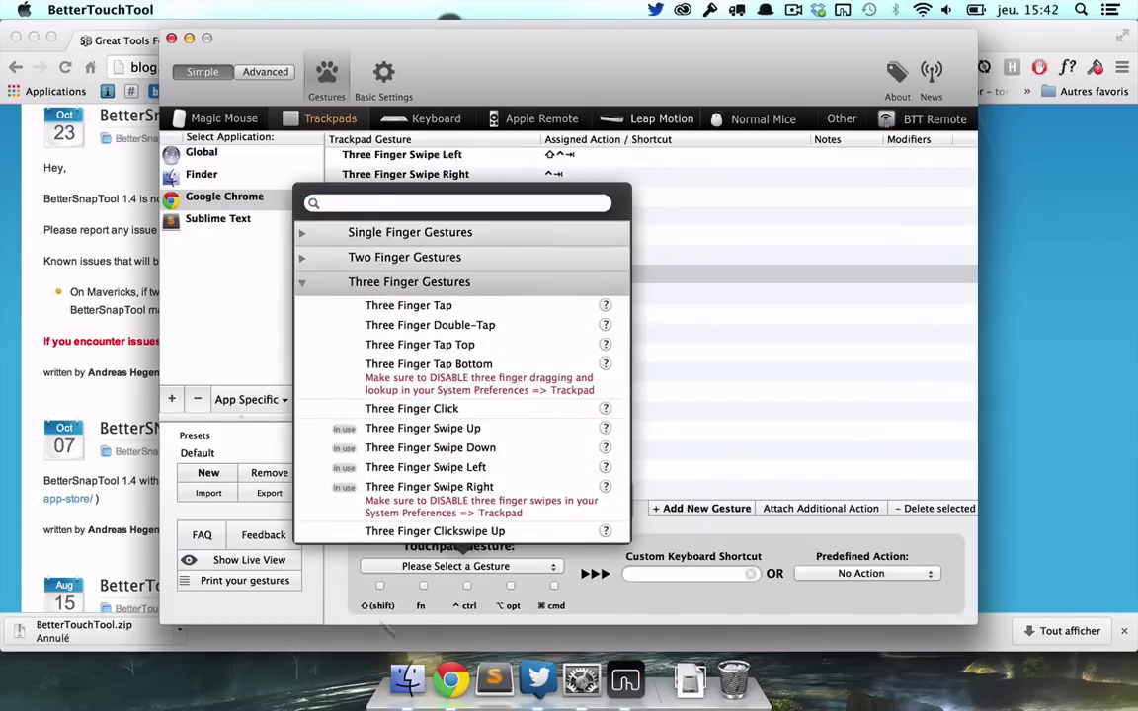
# Disable the three-finger Rechercher option in the Trackpad system settings and return to BetterTouchTool.
pyautogui.click(569, 694)
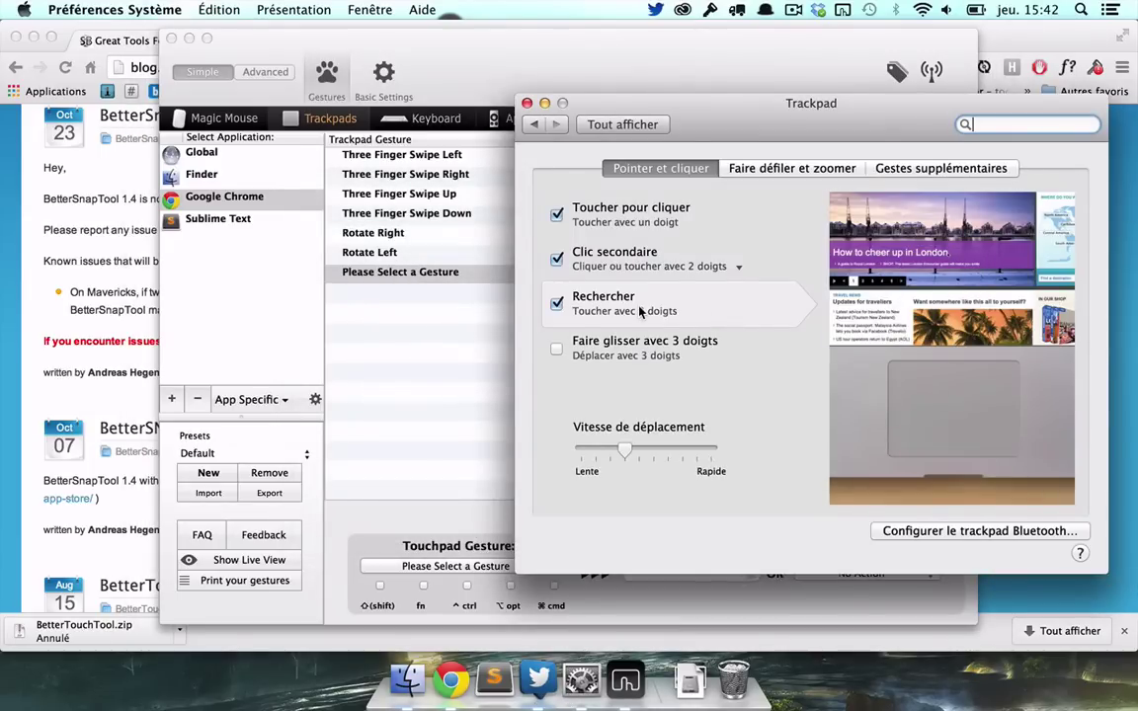
pyautogui.click(558, 304)
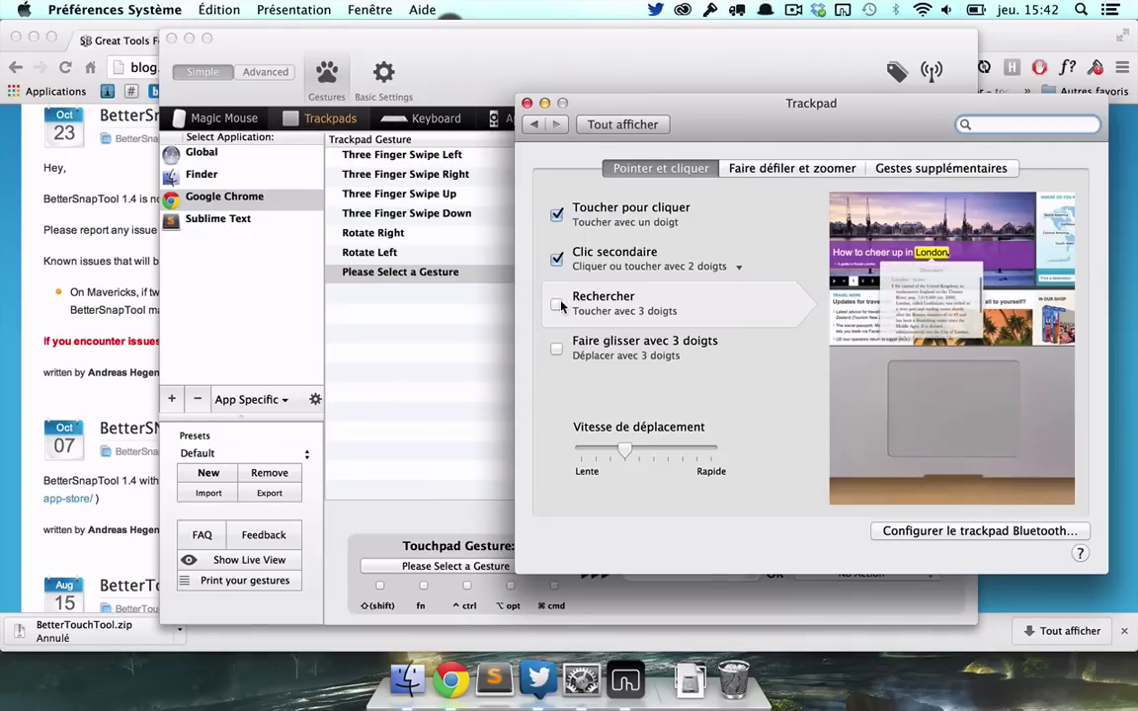
pyautogui.click(437, 362)
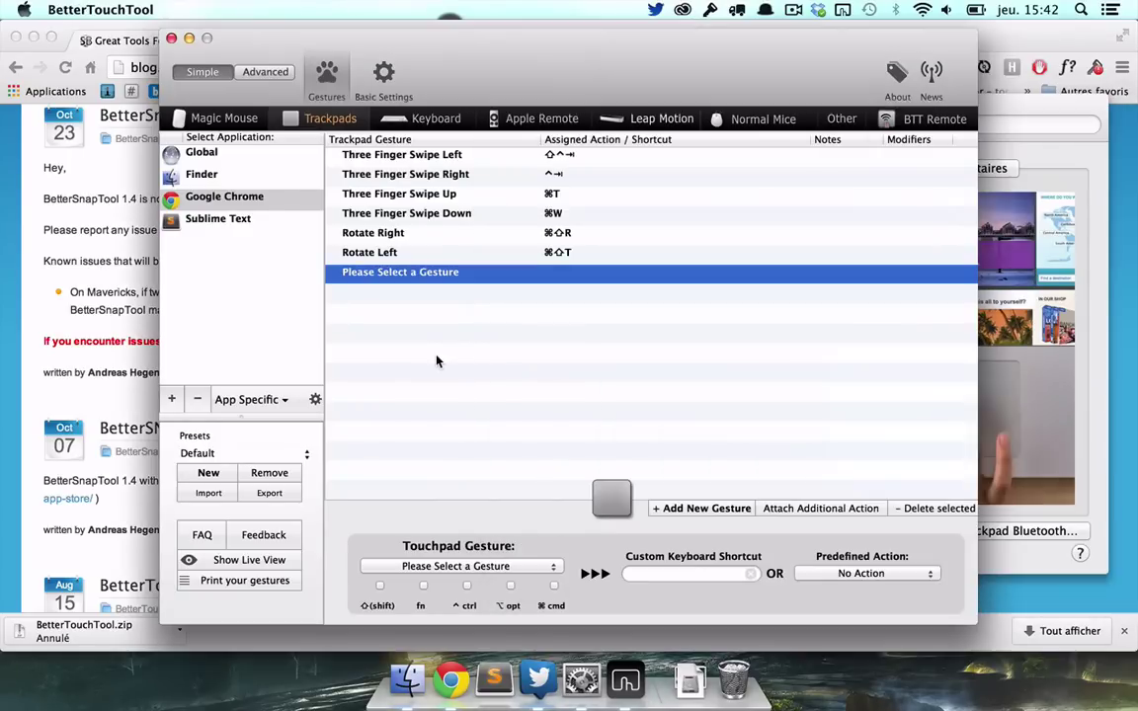
# Compare the trackpad gestures for Global and Google Chrome, then switch to Chrome and move one tab forward and back.
pyautogui.click(209, 153)
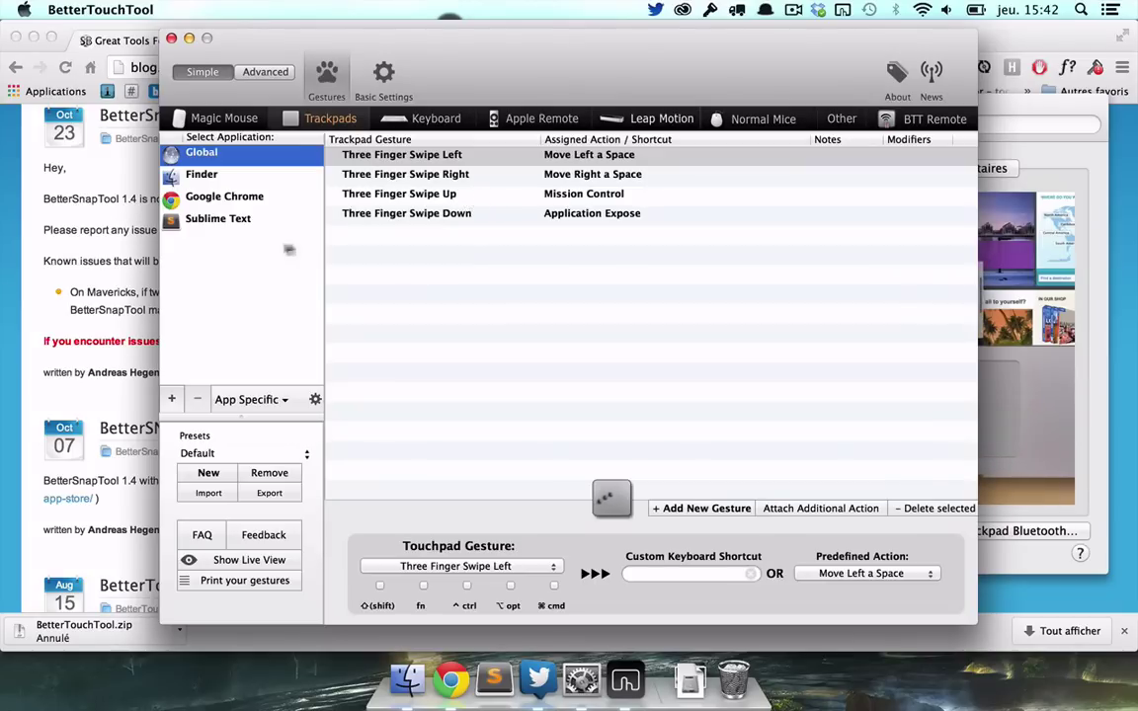
pyautogui.click(262, 198)
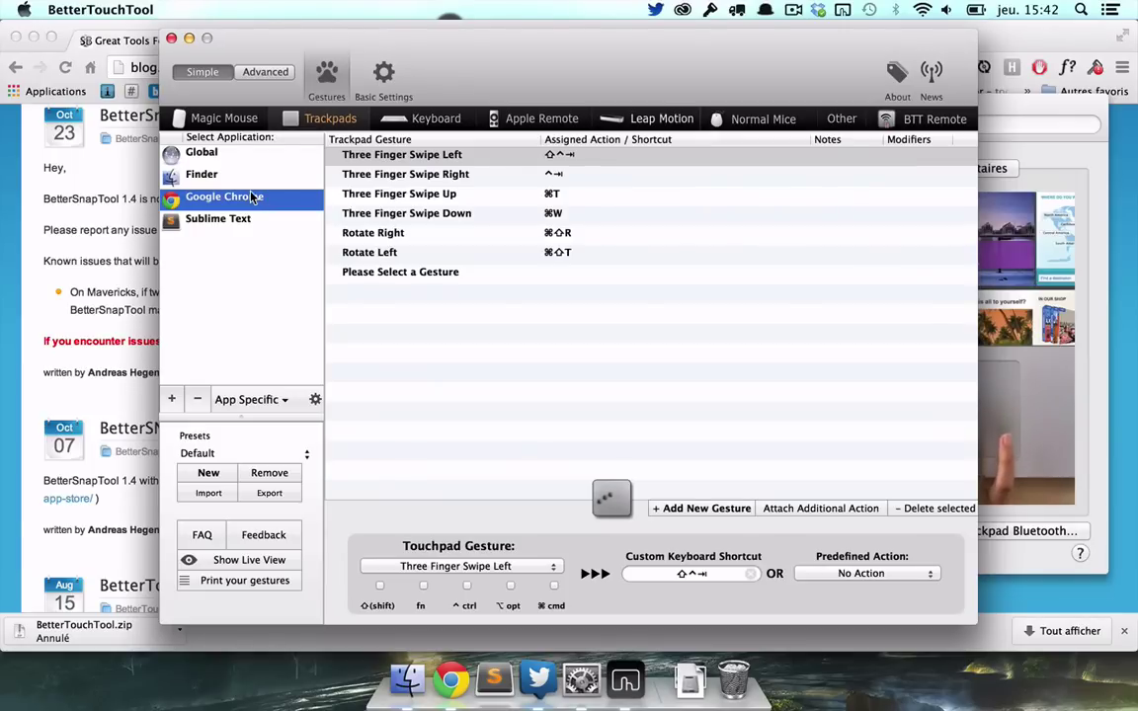
pyautogui.click(449, 680)
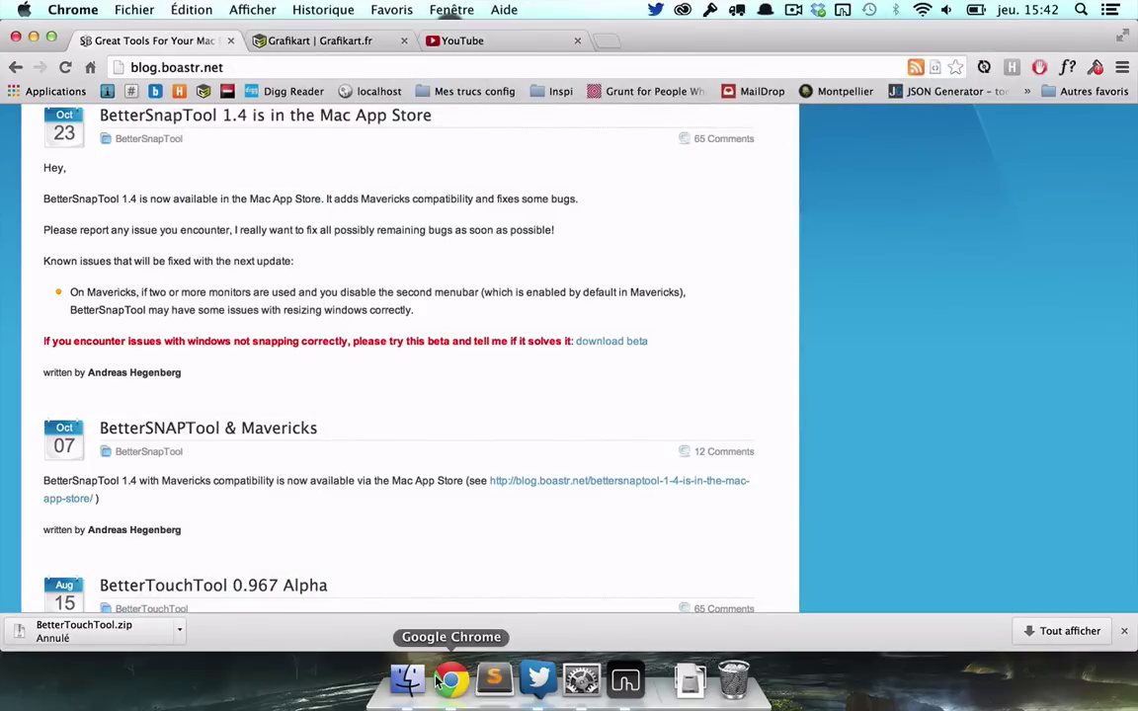
pyautogui.hotkey('ctrl', 'Tab')
pyautogui.hotkey('ctrl', 'shift', 'Tab')
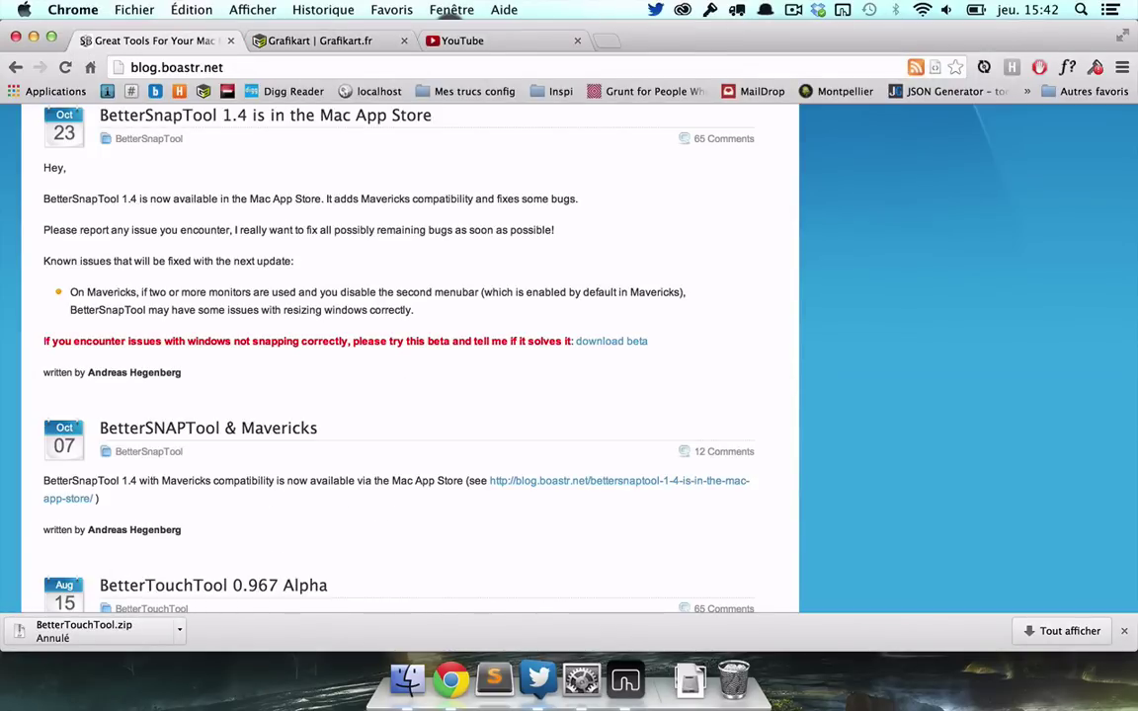
# Switch to Finder, move between desktop spaces in both directions, and return to BetterTouchTool.
pyautogui.click(407, 679)
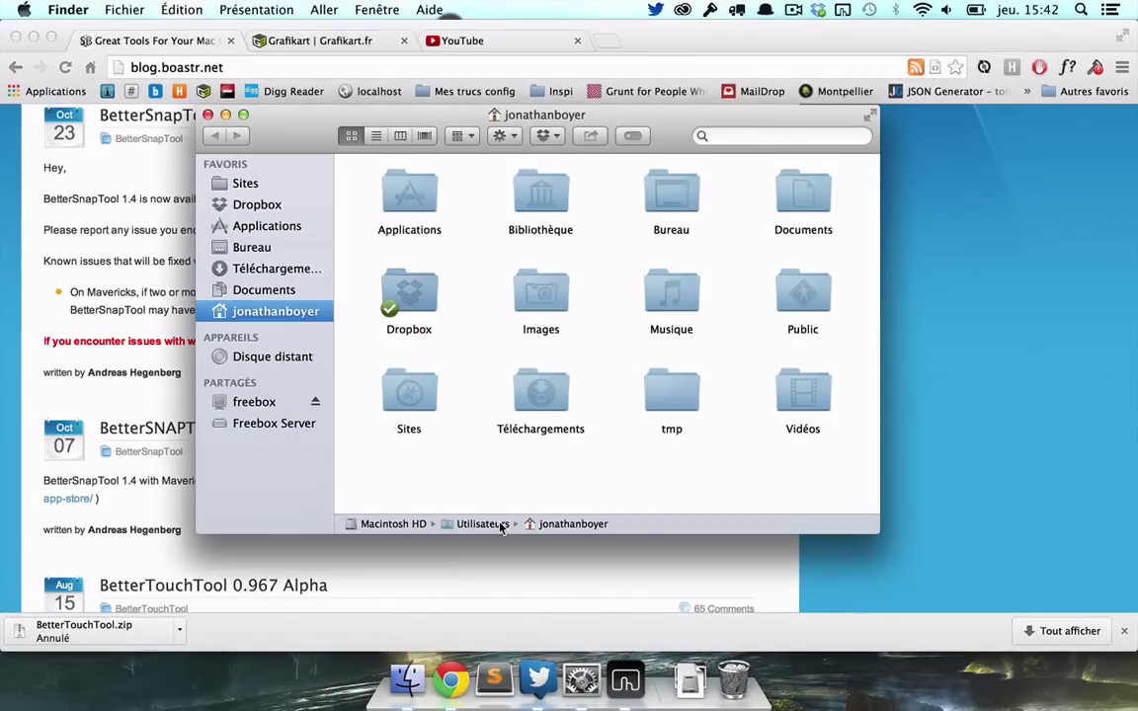
pyautogui.hotkey('ctrl', 'Left')
pyautogui.hotkey('ctrl', 'Right')
pyautogui.click(625, 680)
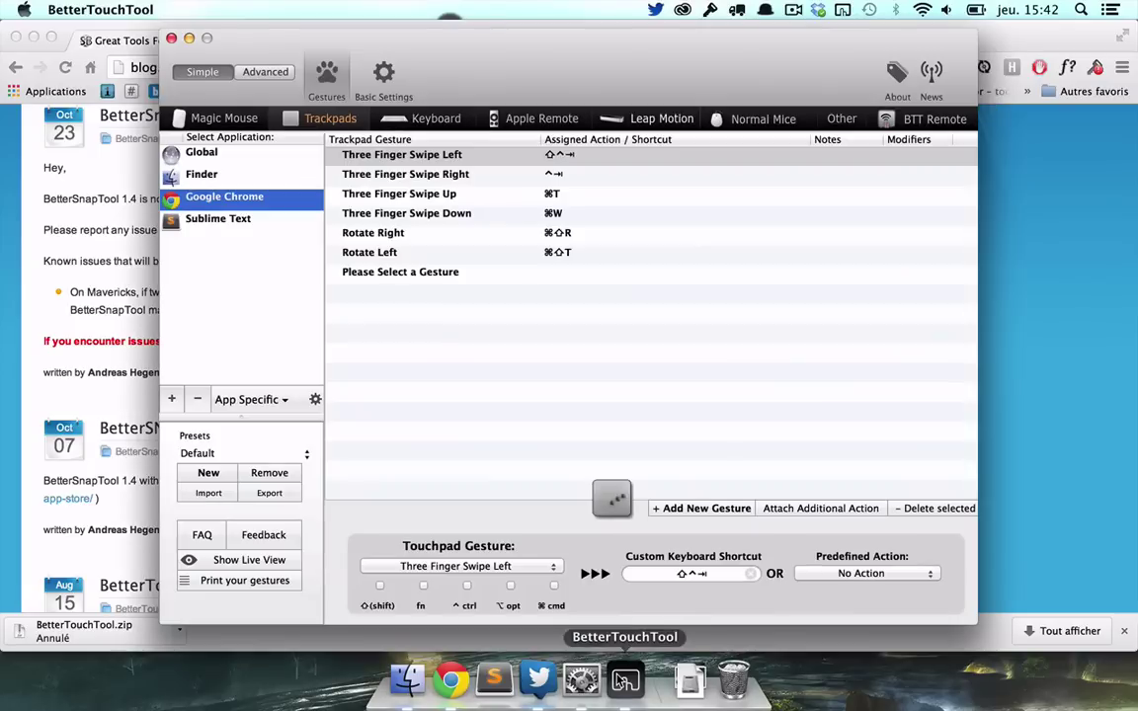
# Check the custom shortcut and predefined action choices for Google Chrome's unassigned gesture, then delete that gesture entry.
pyautogui.click(388, 270)
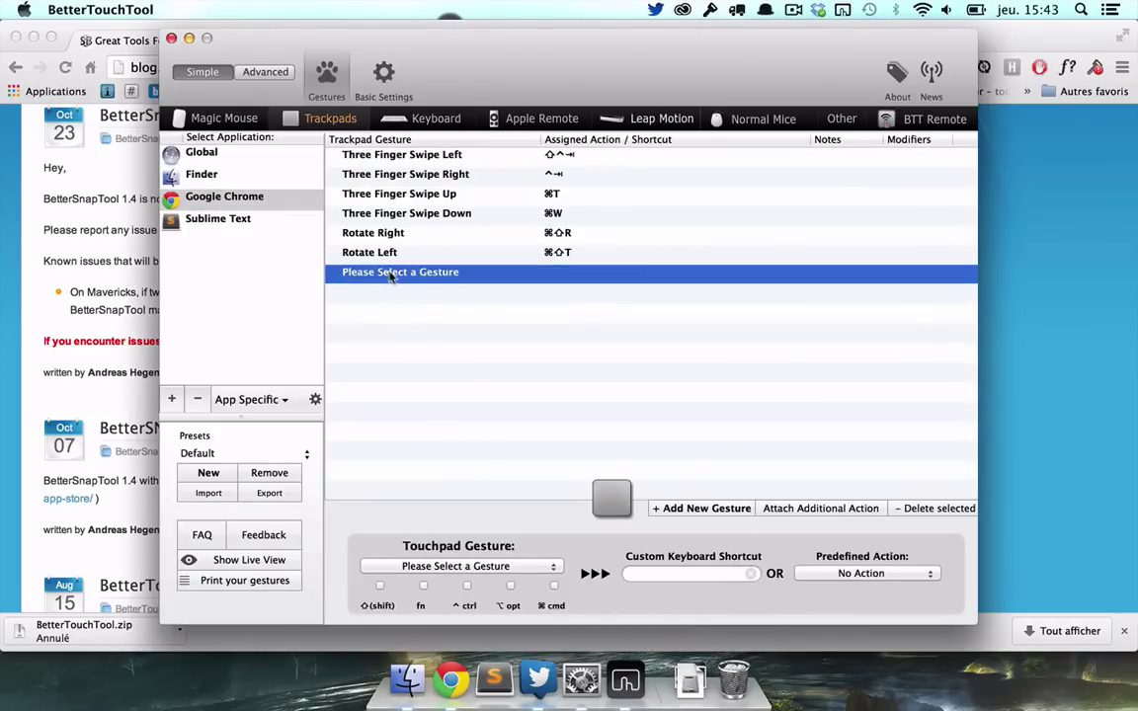
pyautogui.click(669, 575)
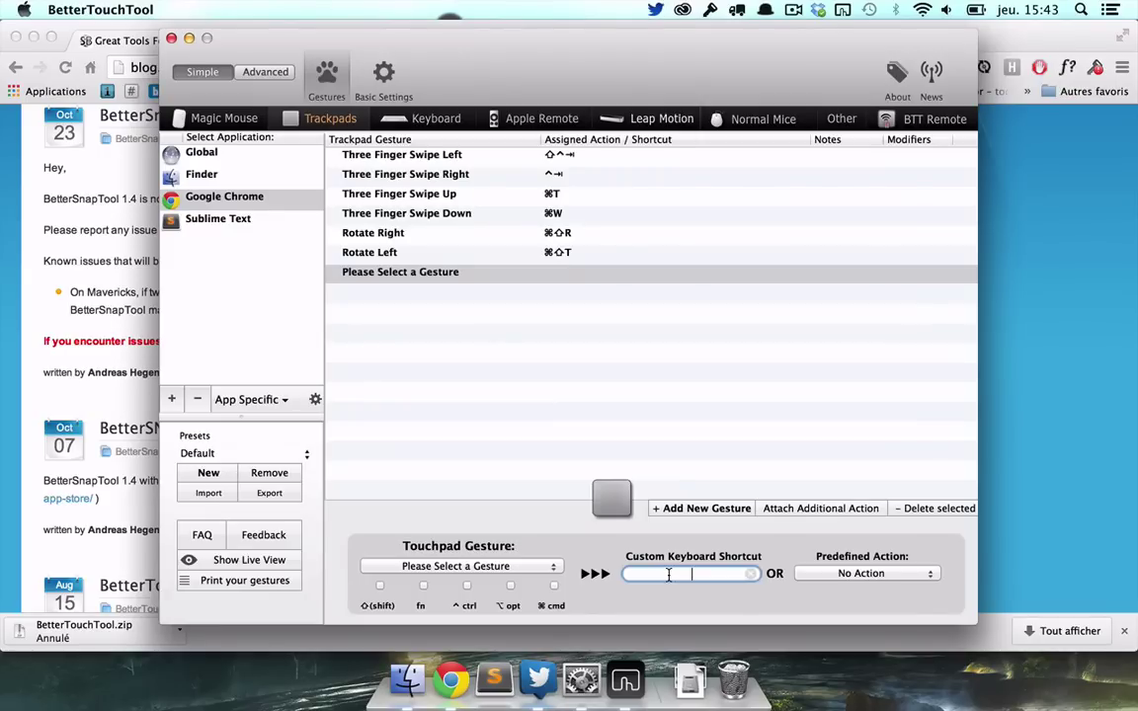
pyautogui.click(854, 575)
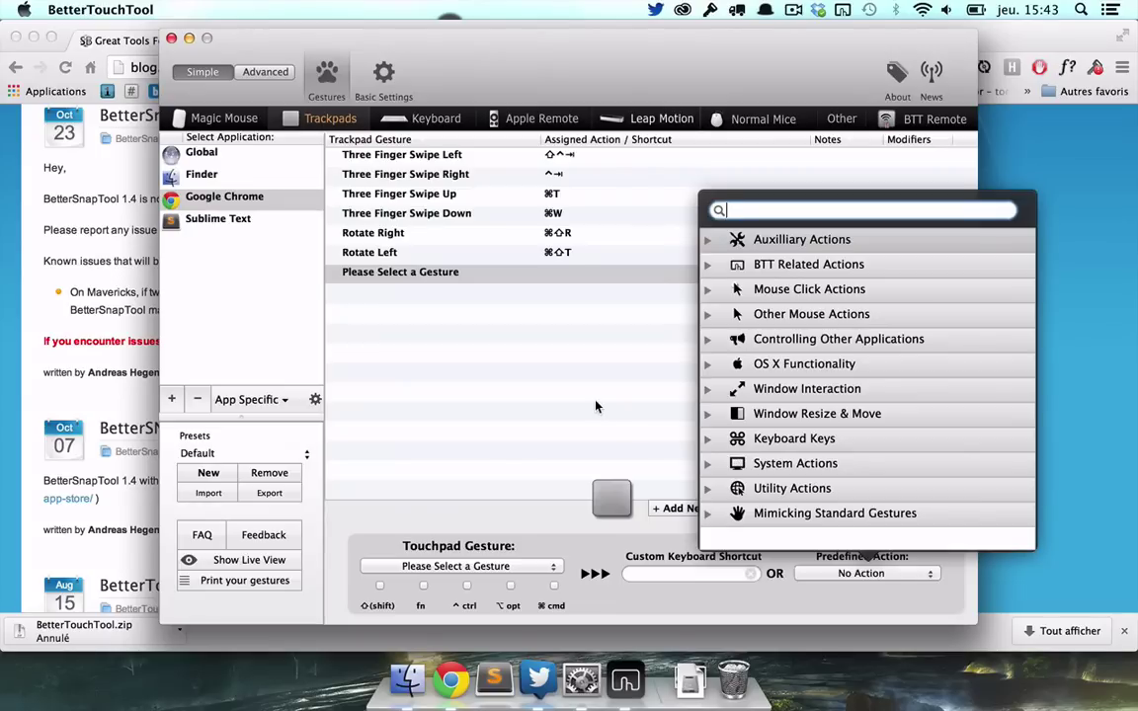
pyautogui.click(677, 364)
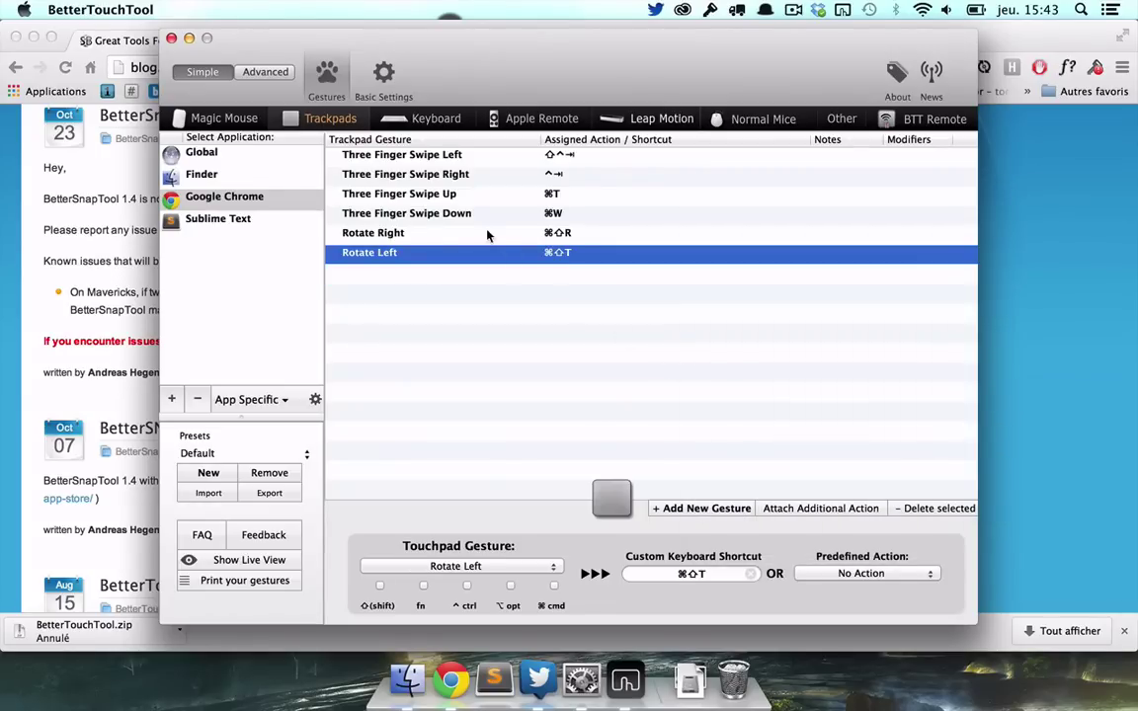
# Look through the Magic Mouse, Trackpads, Keyboard and Other gesture categories, then display the Basic Settings with the window snapping option.
pyautogui.click(222, 120)
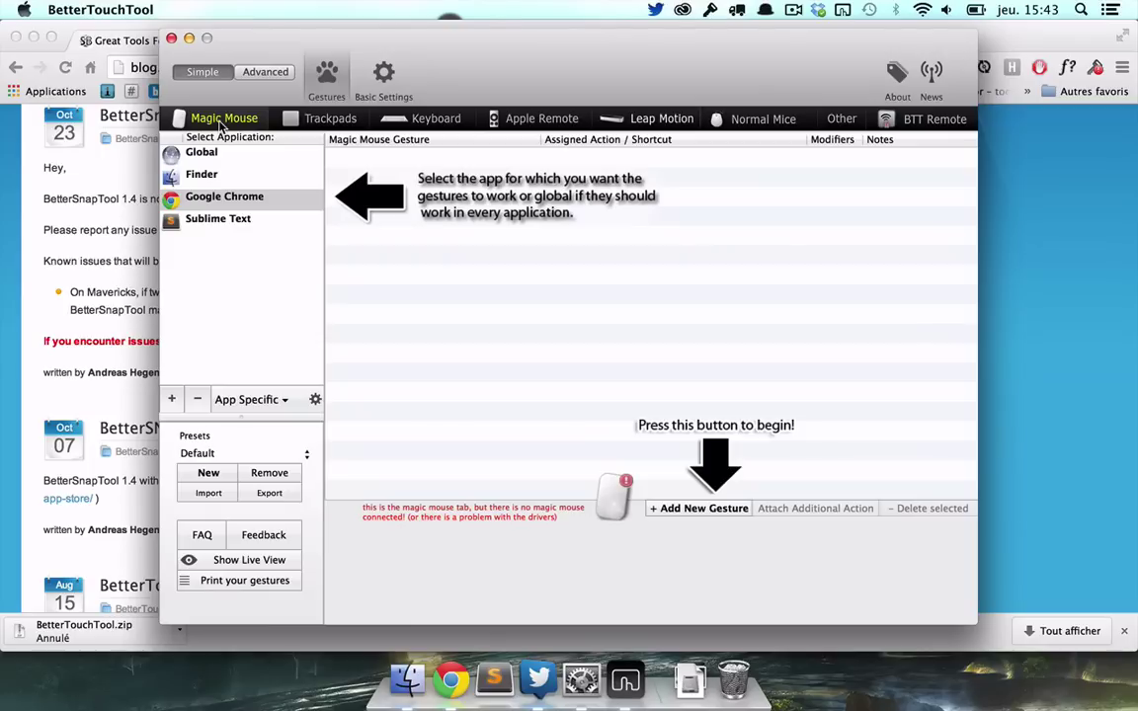
pyautogui.click(324, 117)
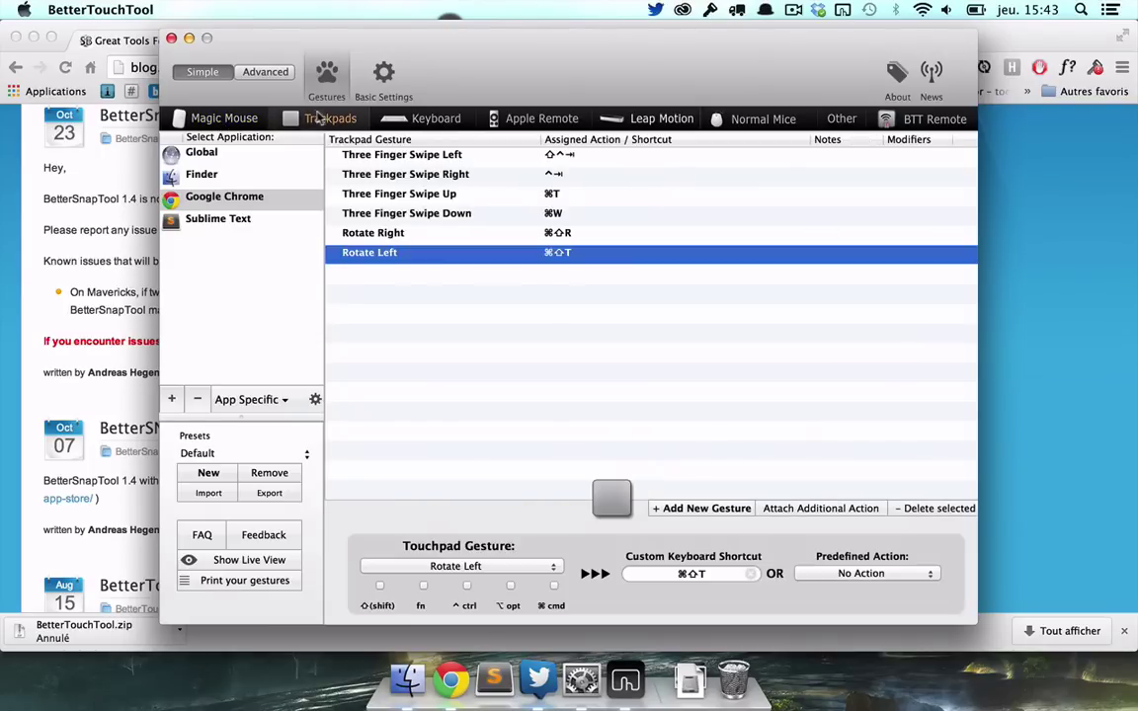
pyautogui.click(420, 119)
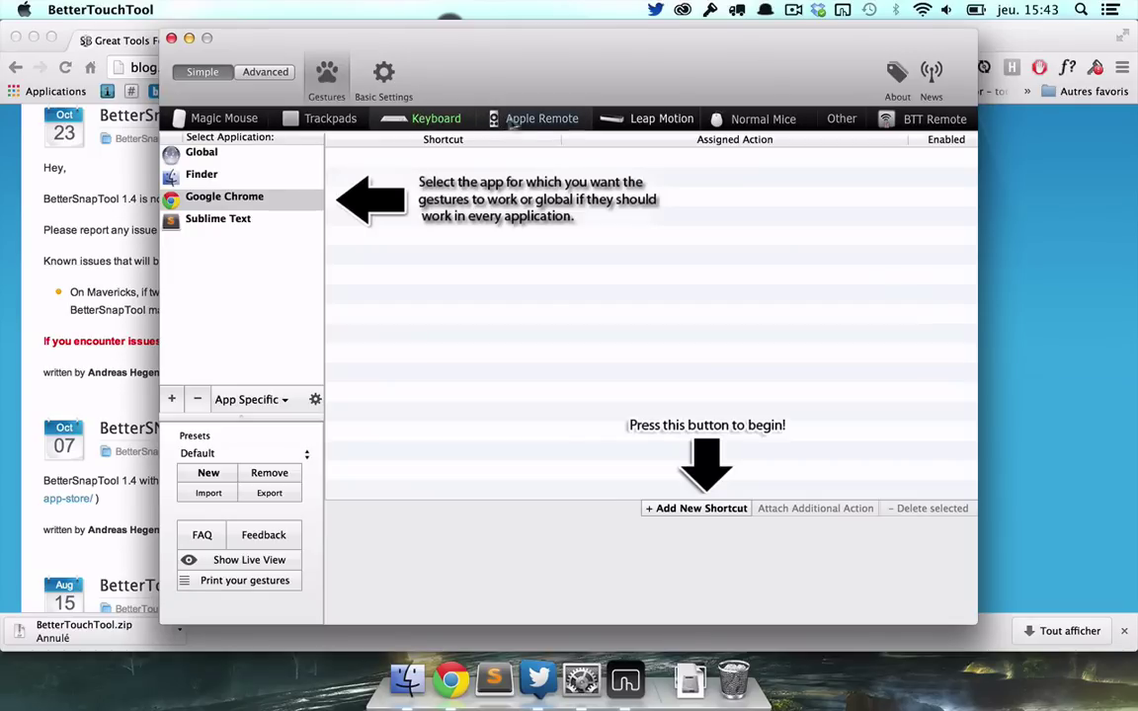
pyautogui.click(833, 122)
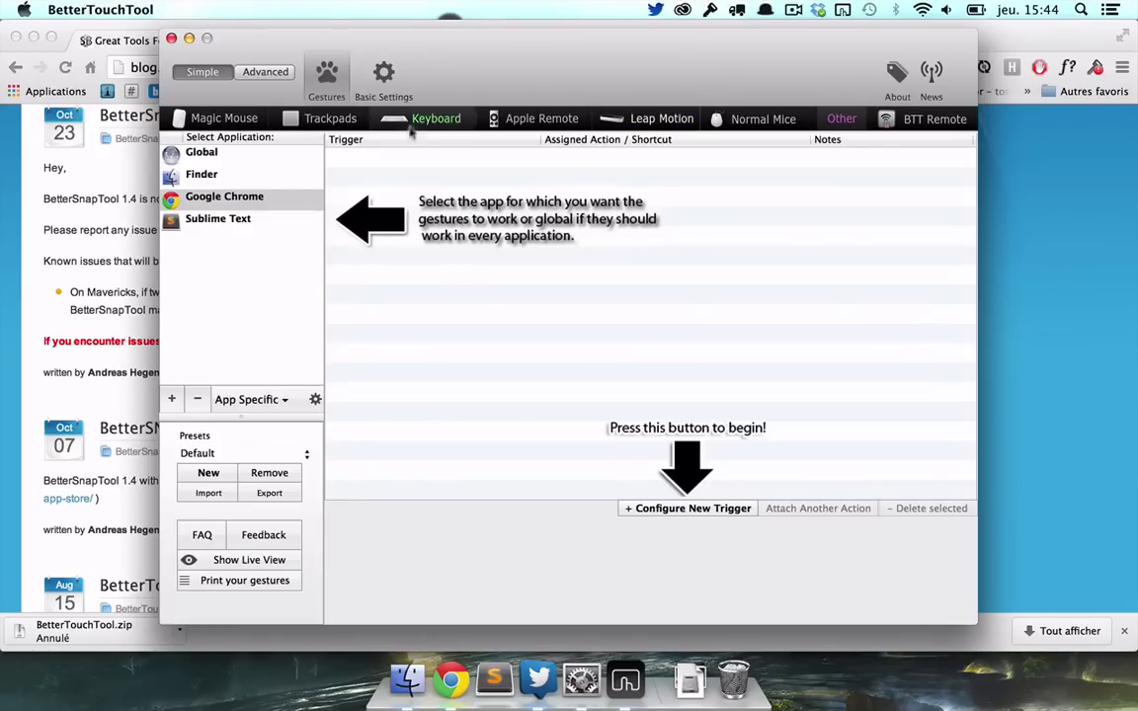
pyautogui.click(381, 79)
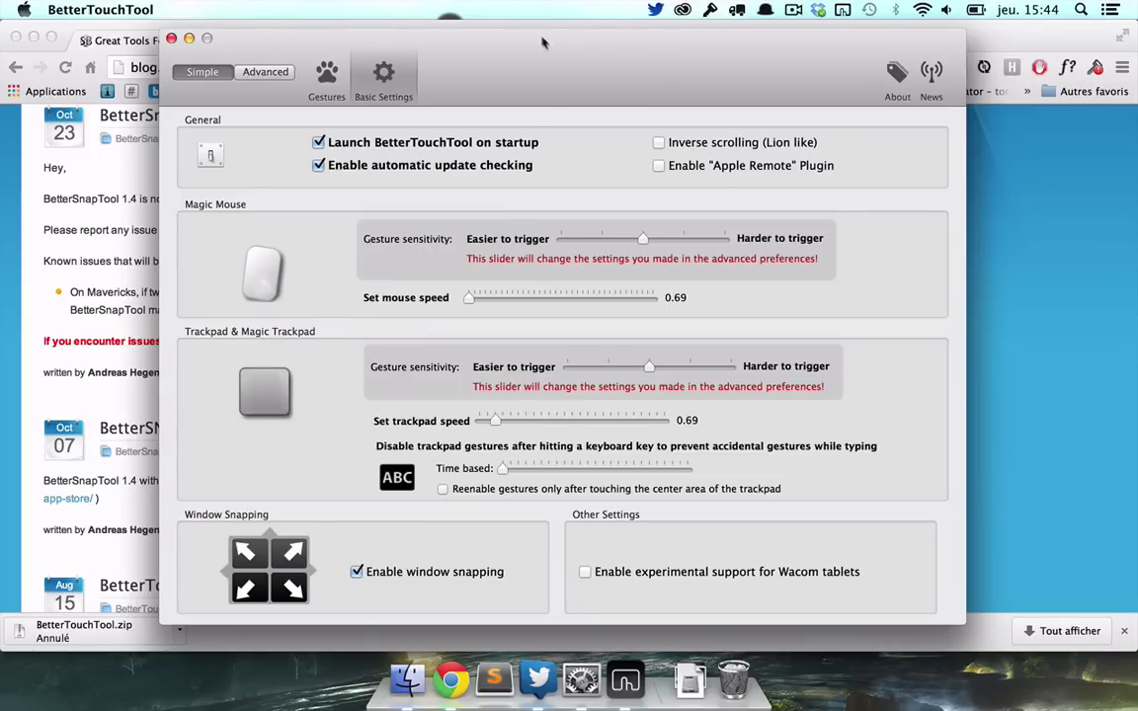
pyautogui.moveTo(542, 42)
pyautogui.mouseDown()
pyautogui.moveTo(1133, 105)
pyautogui.moveTo(1132, 135)
pyautogui.moveTo(815, 129)
pyautogui.moveTo(524, 56)
pyautogui.mouseUp()
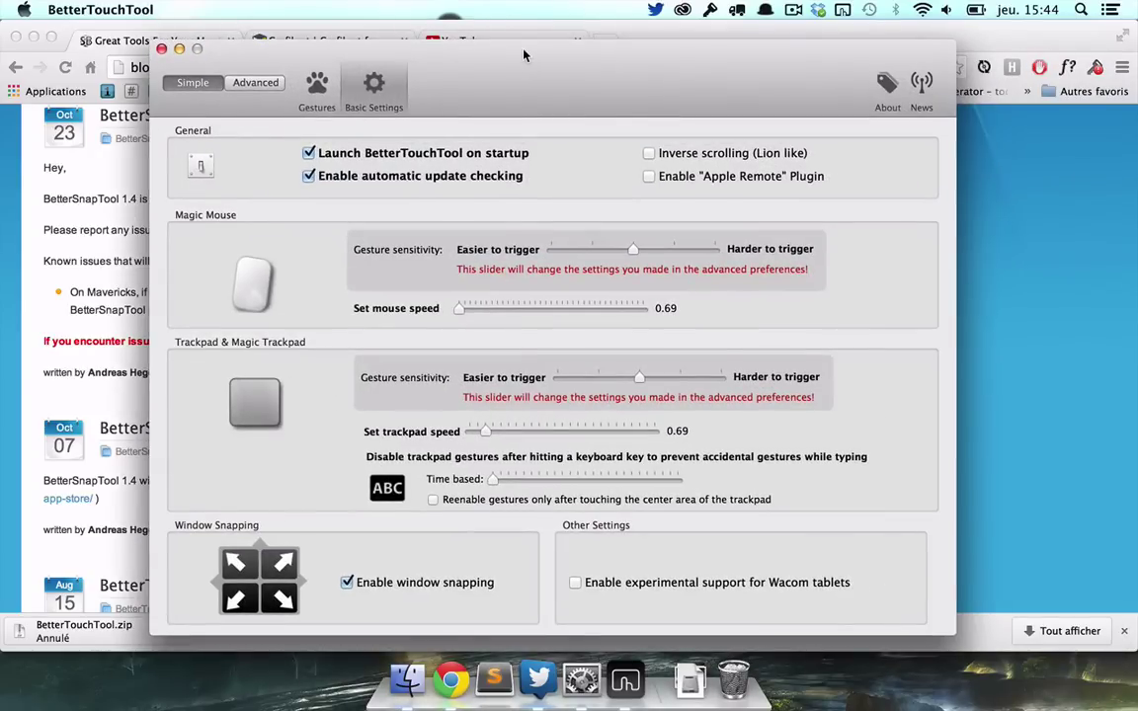
# Snap the Chrome window to the right half of the screen and a Finder window to the left half.
pyautogui.click(674, 31)
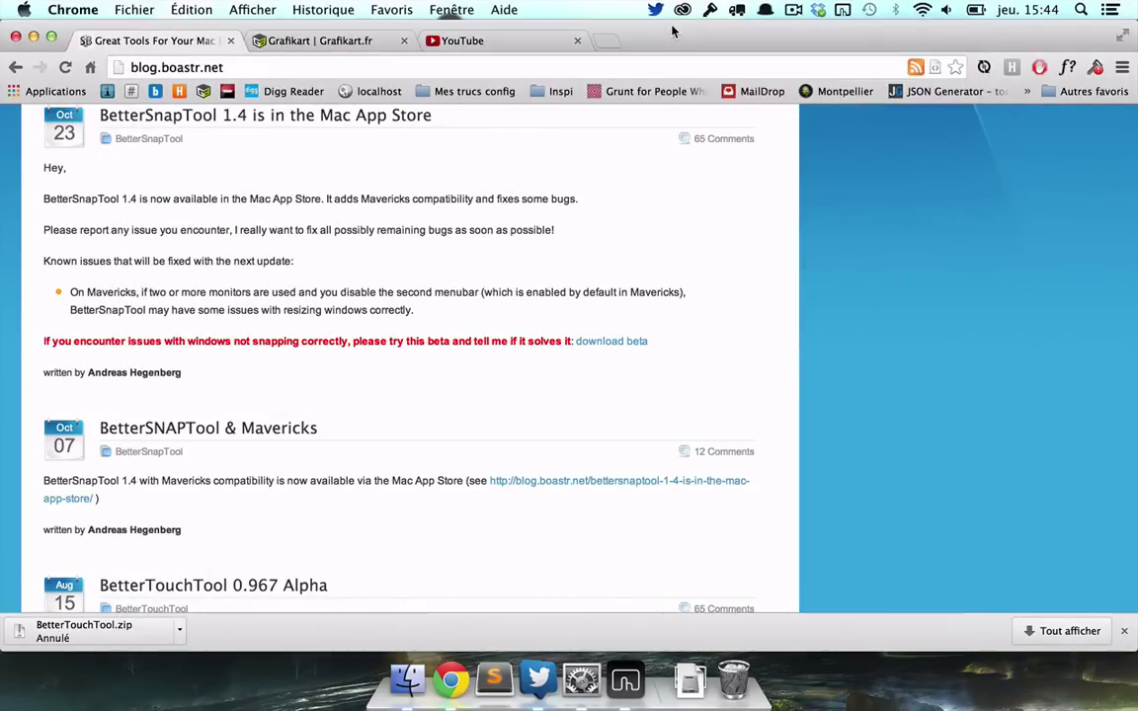
pyautogui.moveTo(674, 31); pyautogui.dragTo(1137, 125)
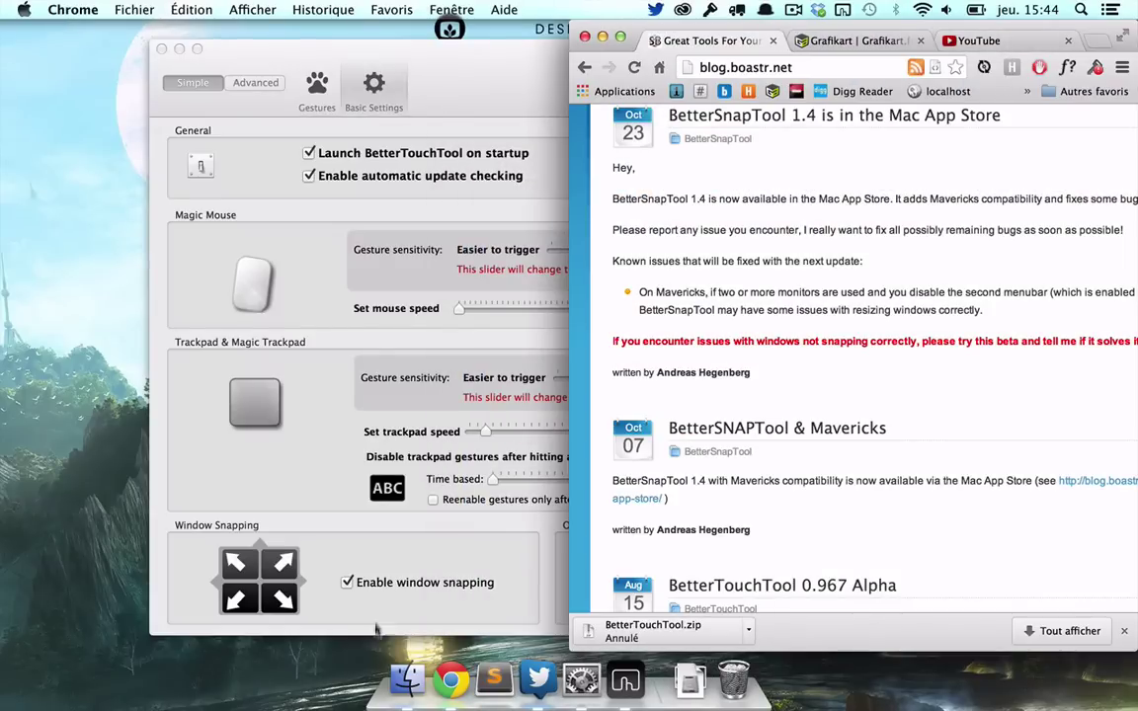
pyautogui.click(406, 680)
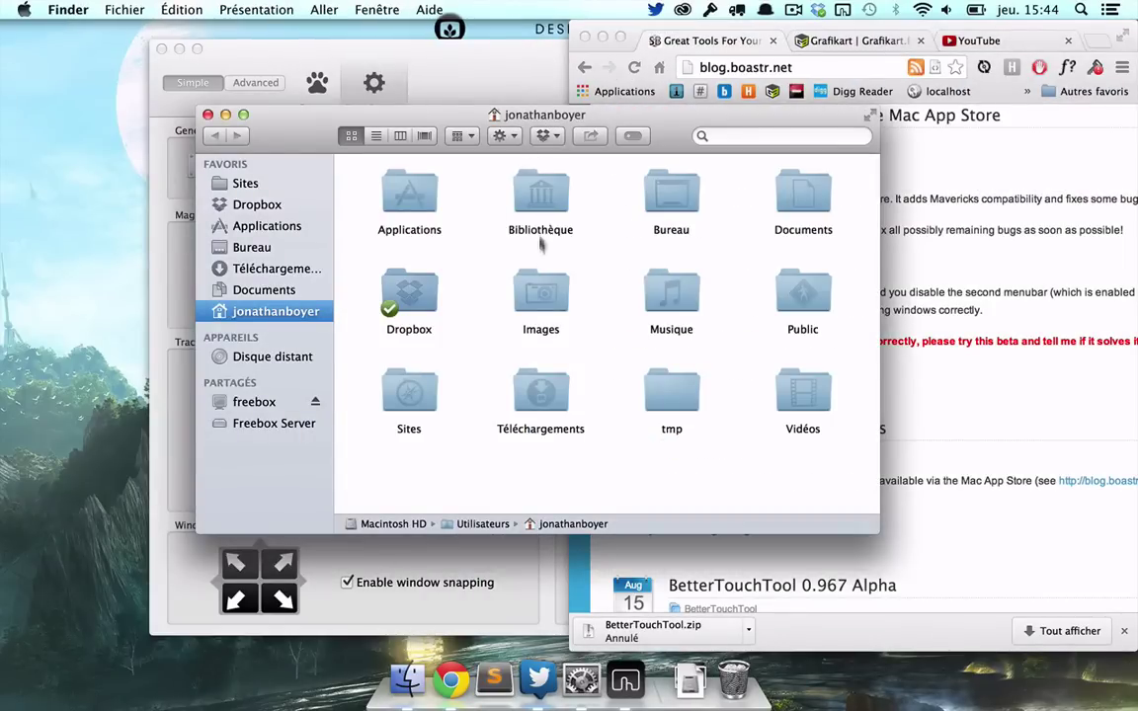
pyautogui.moveTo(527, 129); pyautogui.dragTo(3, 150)
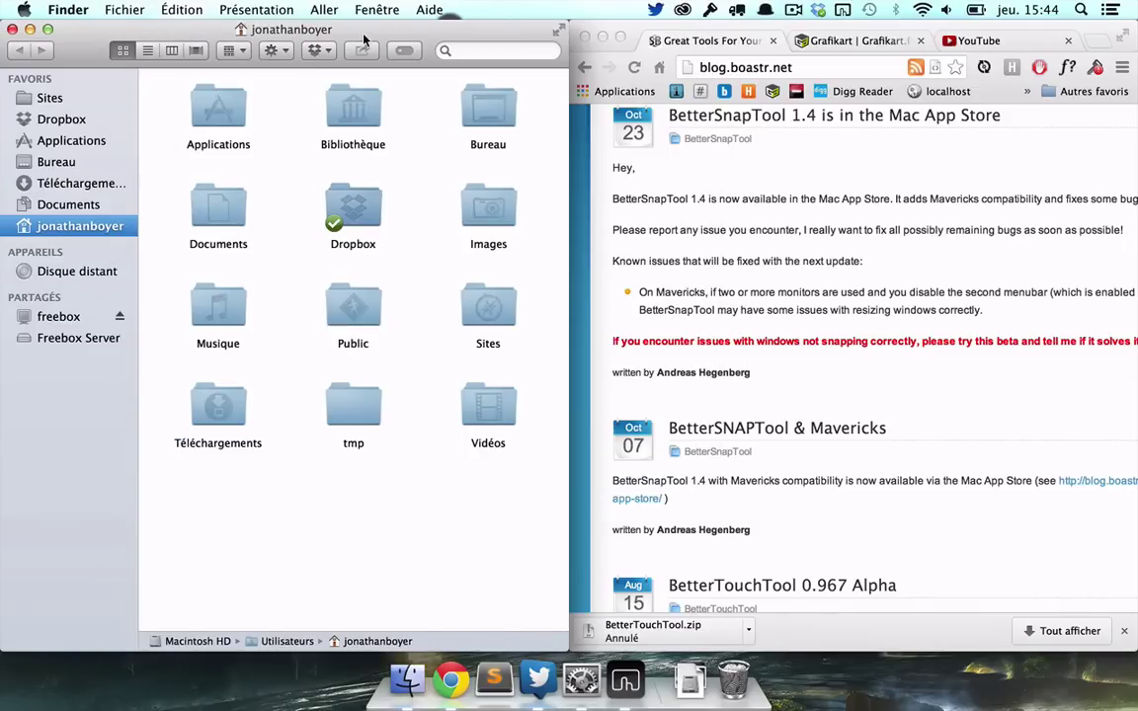
# Snap the Finder window to full screen, the right half and the bottom-right quarter in turn, then restore it to a floating window.
pyautogui.moveTo(363, 37); pyautogui.dragTo(559, 6)
pyautogui.moveTo(497, 33); pyautogui.dragTo(1136, 79)
pyautogui.moveTo(882, 40); pyautogui.dragTo(1135, 697)
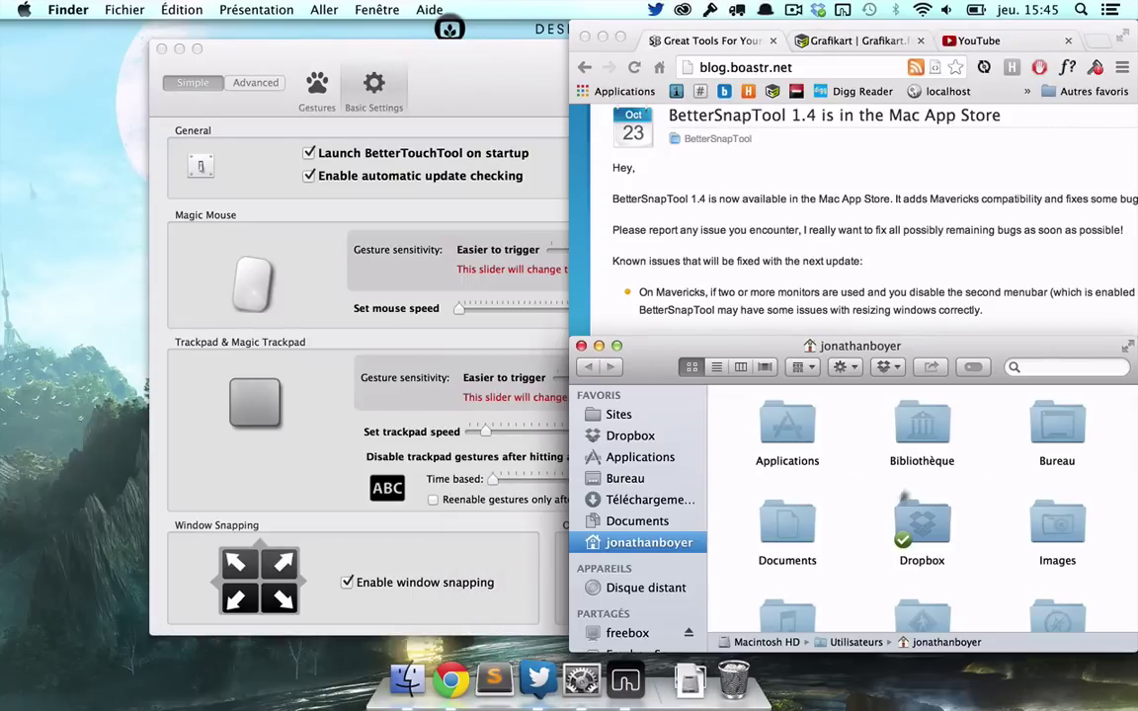
pyautogui.moveTo(914, 344); pyautogui.dragTo(687, 251)
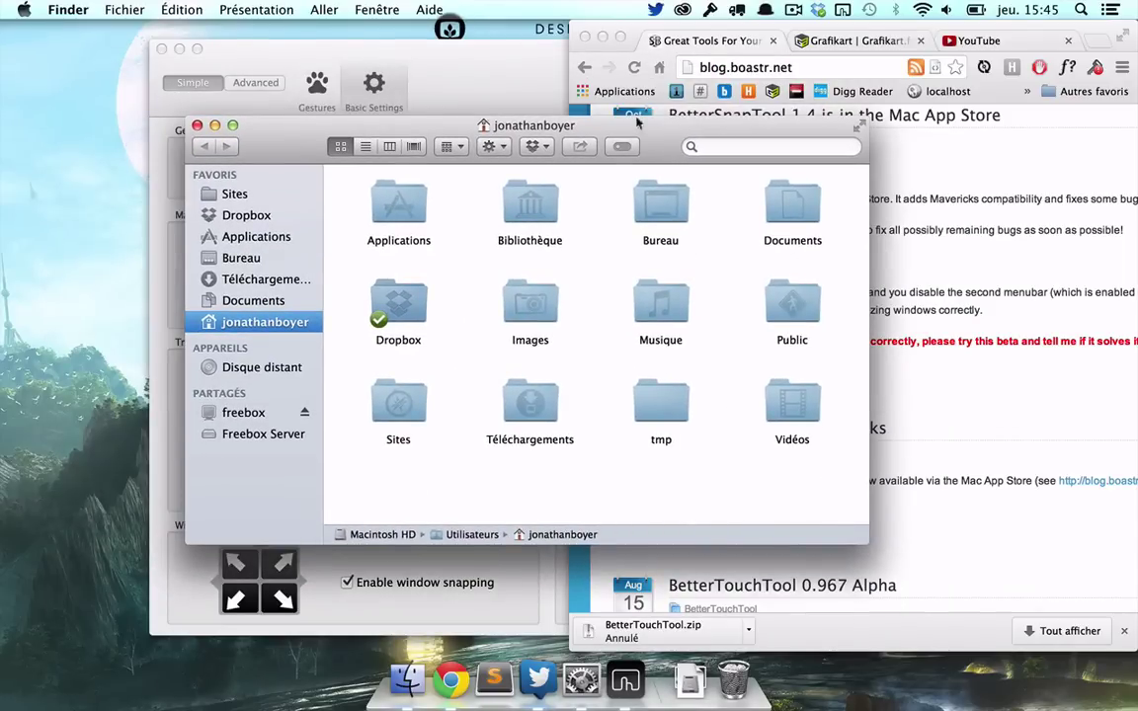
# Carry the Finder window to the neighbouring desktop space and back, then bring the BetterTouchTool settings to the front.
pyautogui.moveTo(604, 136); pyautogui.dragTo(3, 195)
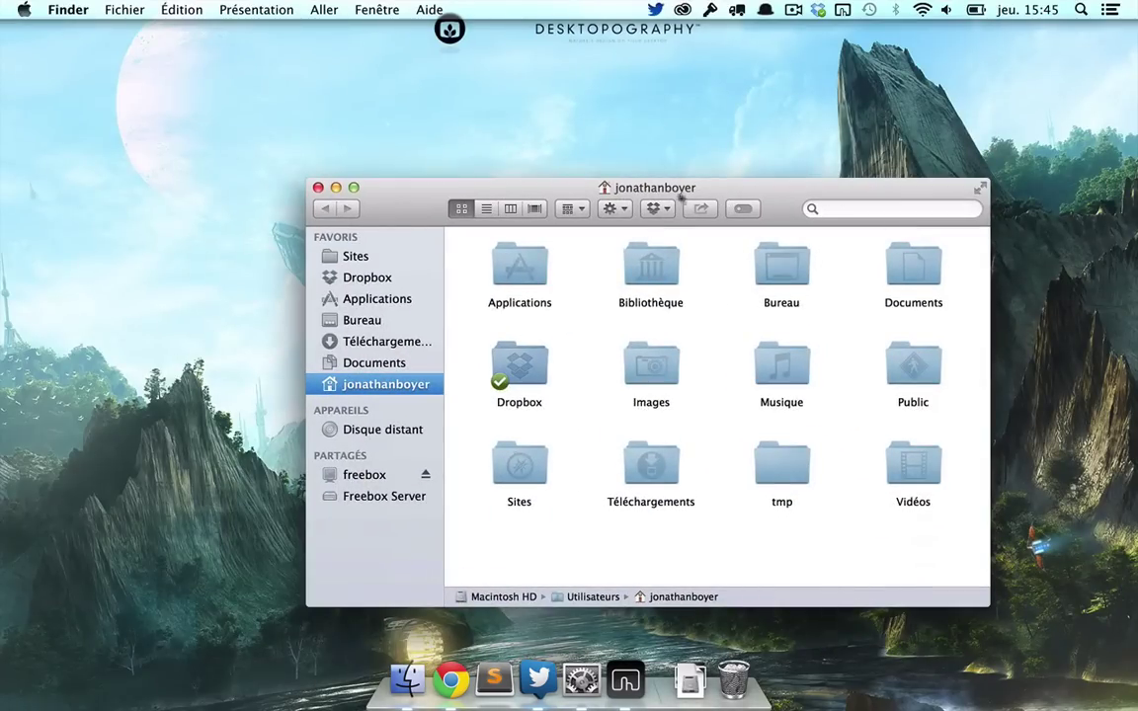
pyautogui.moveTo(600, 186); pyautogui.dragTo(1137, 296)
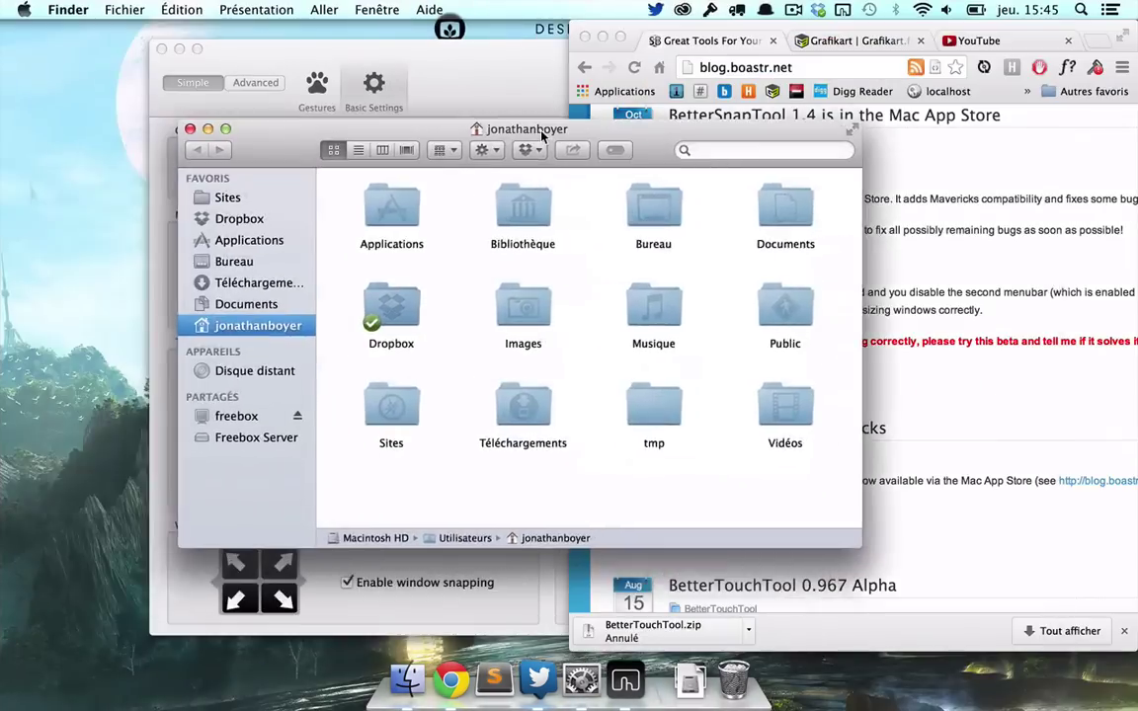
pyautogui.click(187, 610)
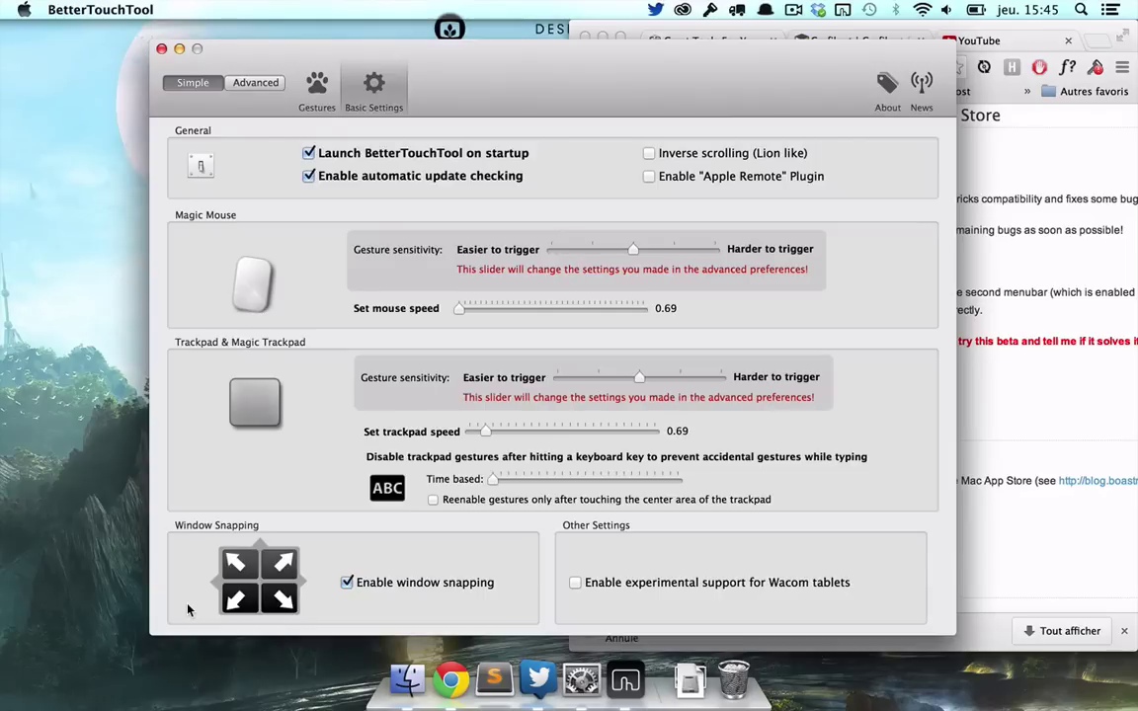
# Maximize the Chrome window by snapping, open a new tab, and switch between it and the YouTube tab.
pyautogui.click(442, 704)
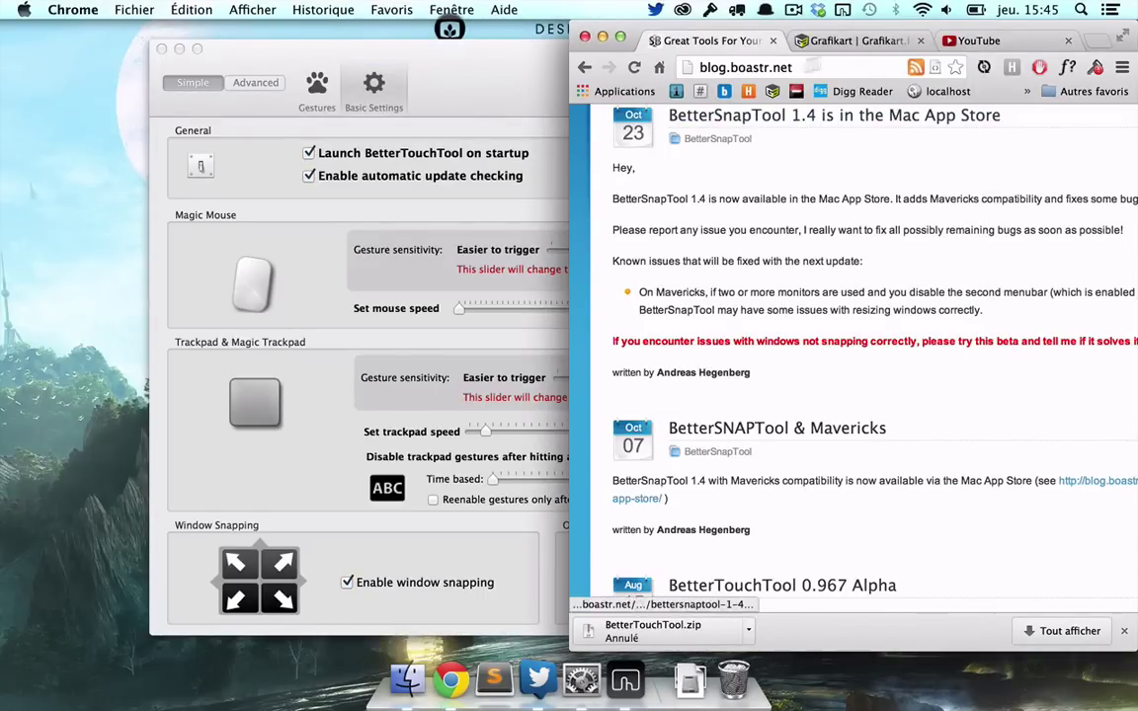
pyautogui.moveTo(869, 30); pyautogui.dragTo(794, 8)
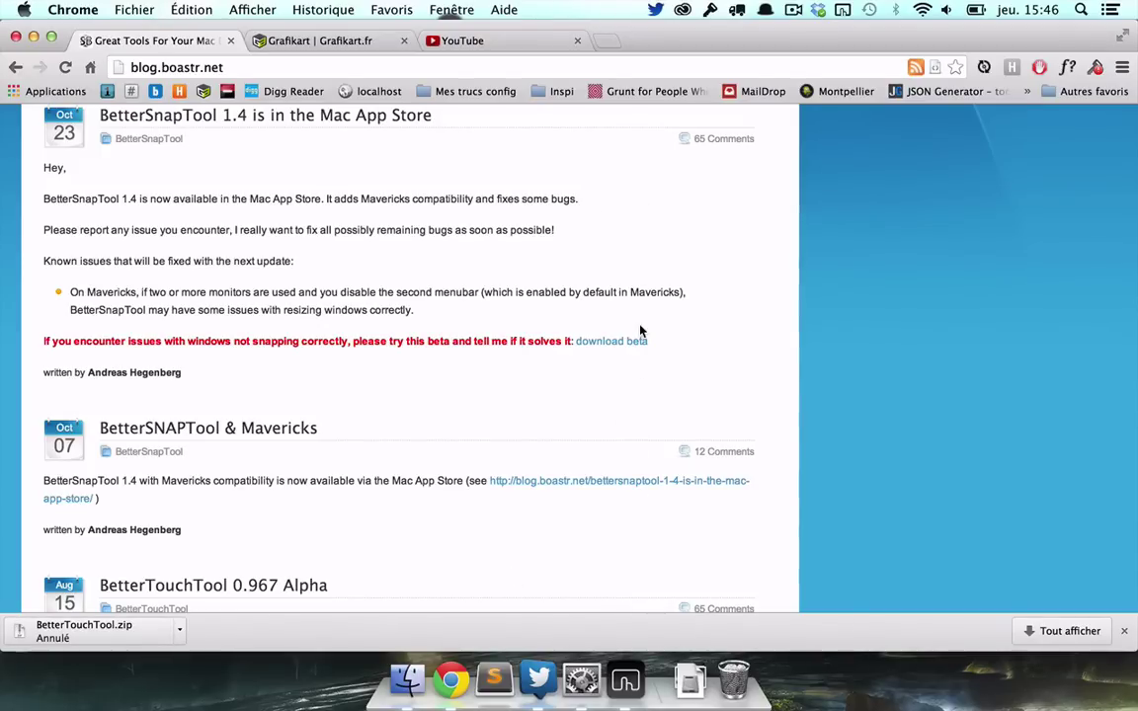
pyautogui.press('super+t')
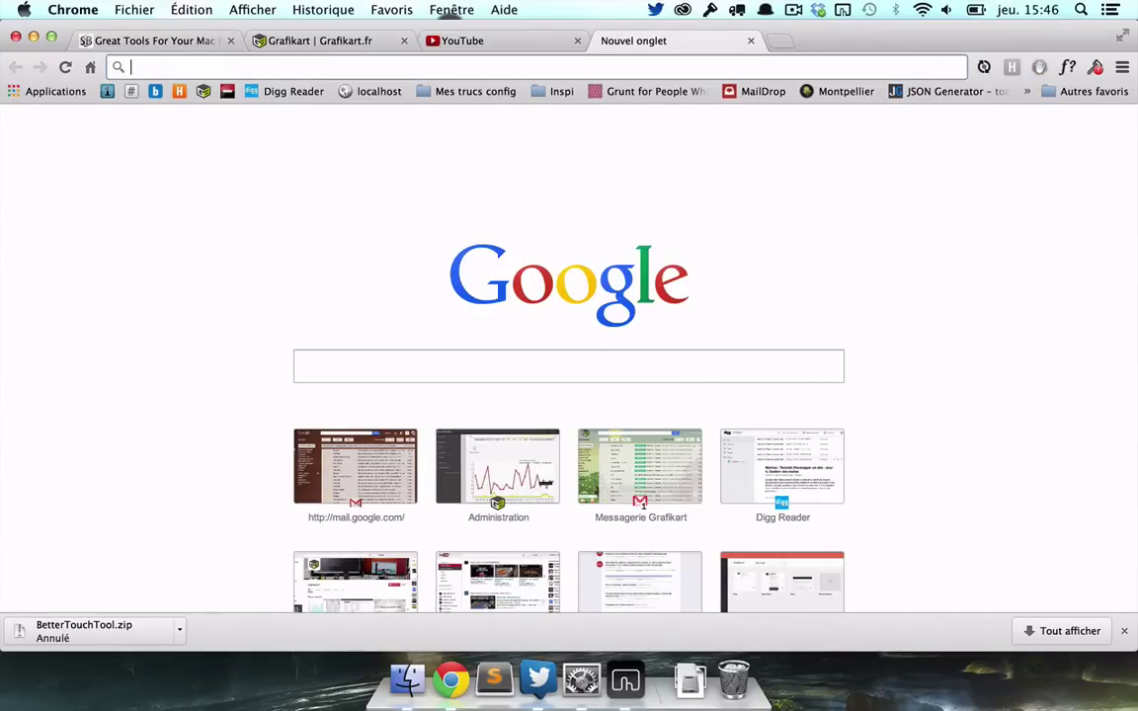
pyautogui.hotkey('ctrl', 'shift', 'Tab')
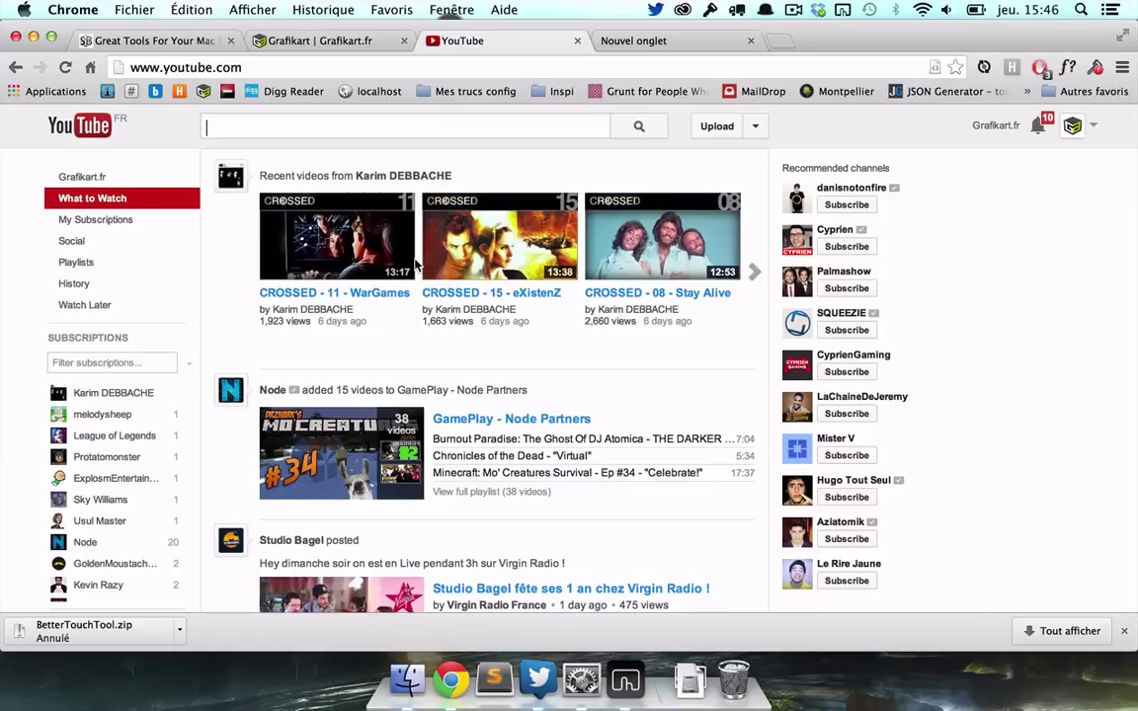
pyautogui.hotkey('ctrl', 'Tab')
pyautogui.hotkey('ctrl', 'shift', 'Tab')
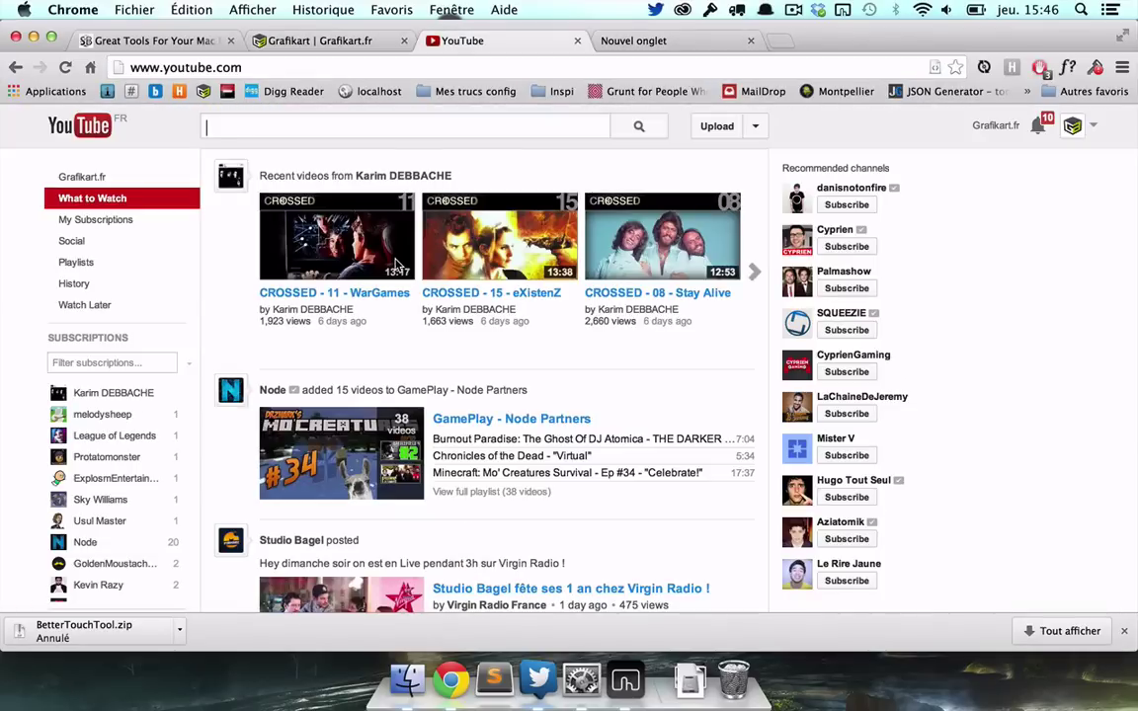